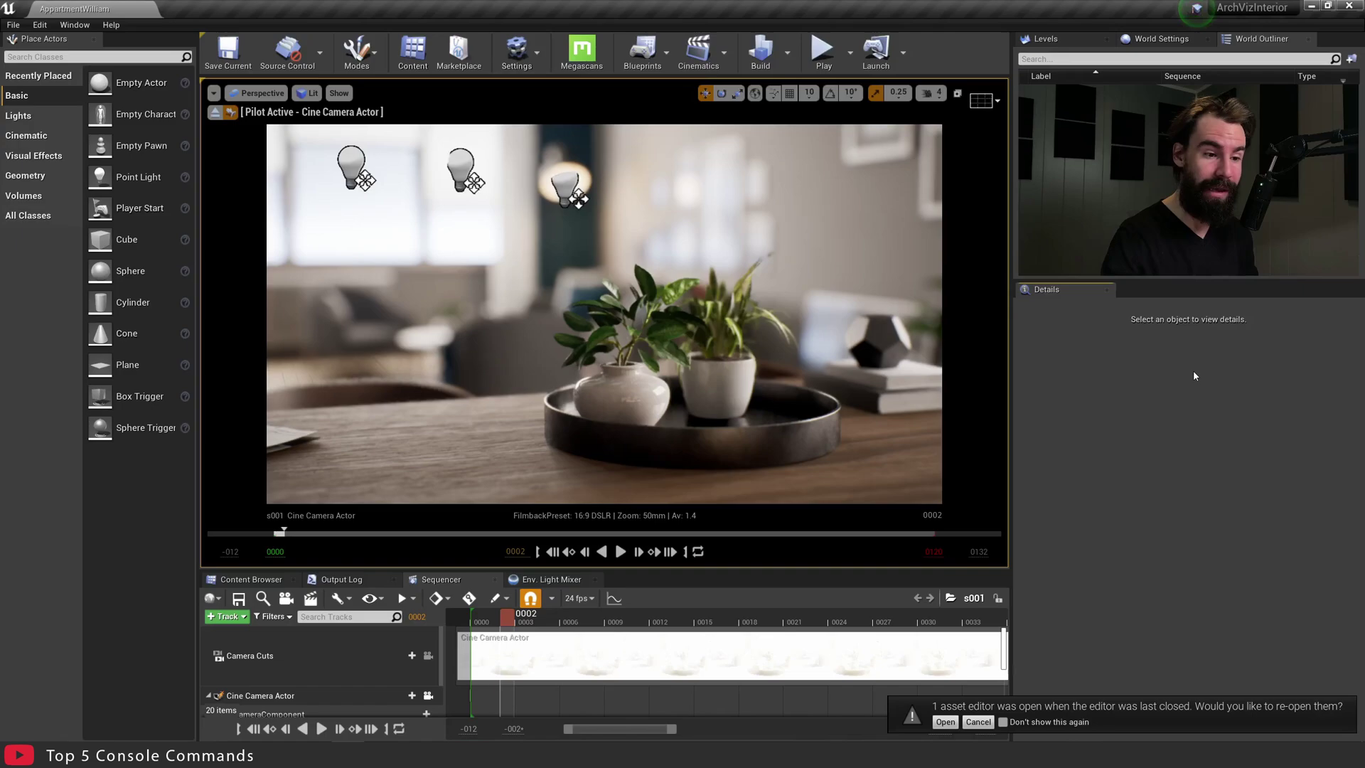
- Open the console Cmd input bar at the bottom of the editor with the backtick key
{"action": "key", "text": "grave"}
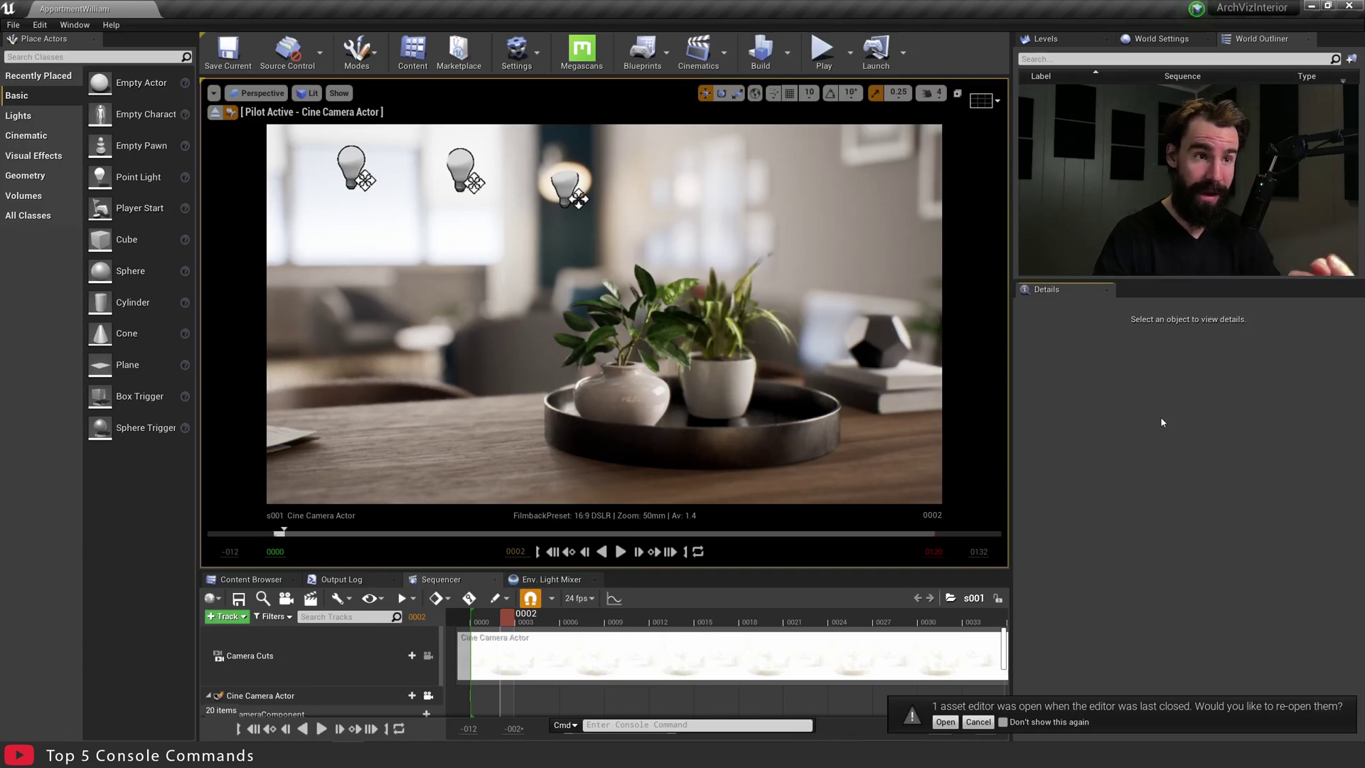
{"action": "left_click", "coordinate": [40, 25]}
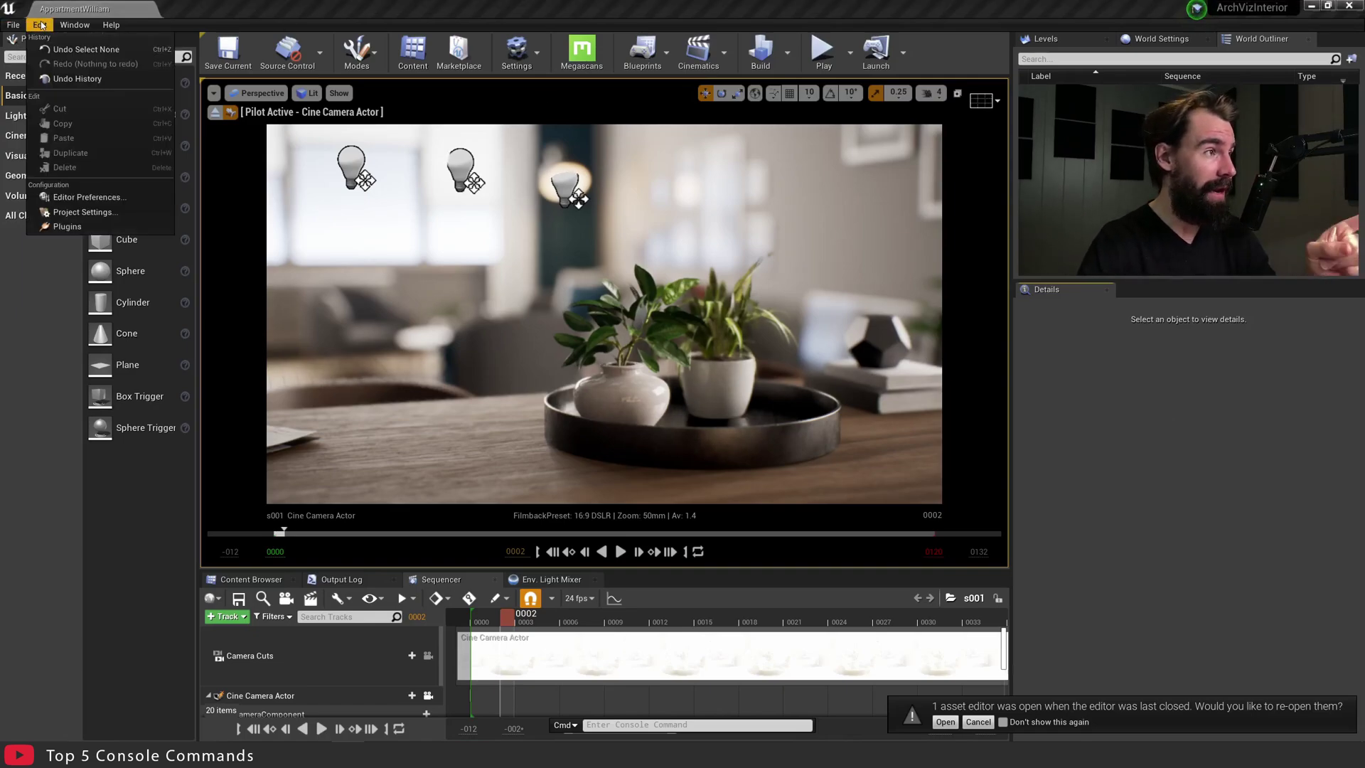
{"action": "left_click", "coordinate": [92, 198]}
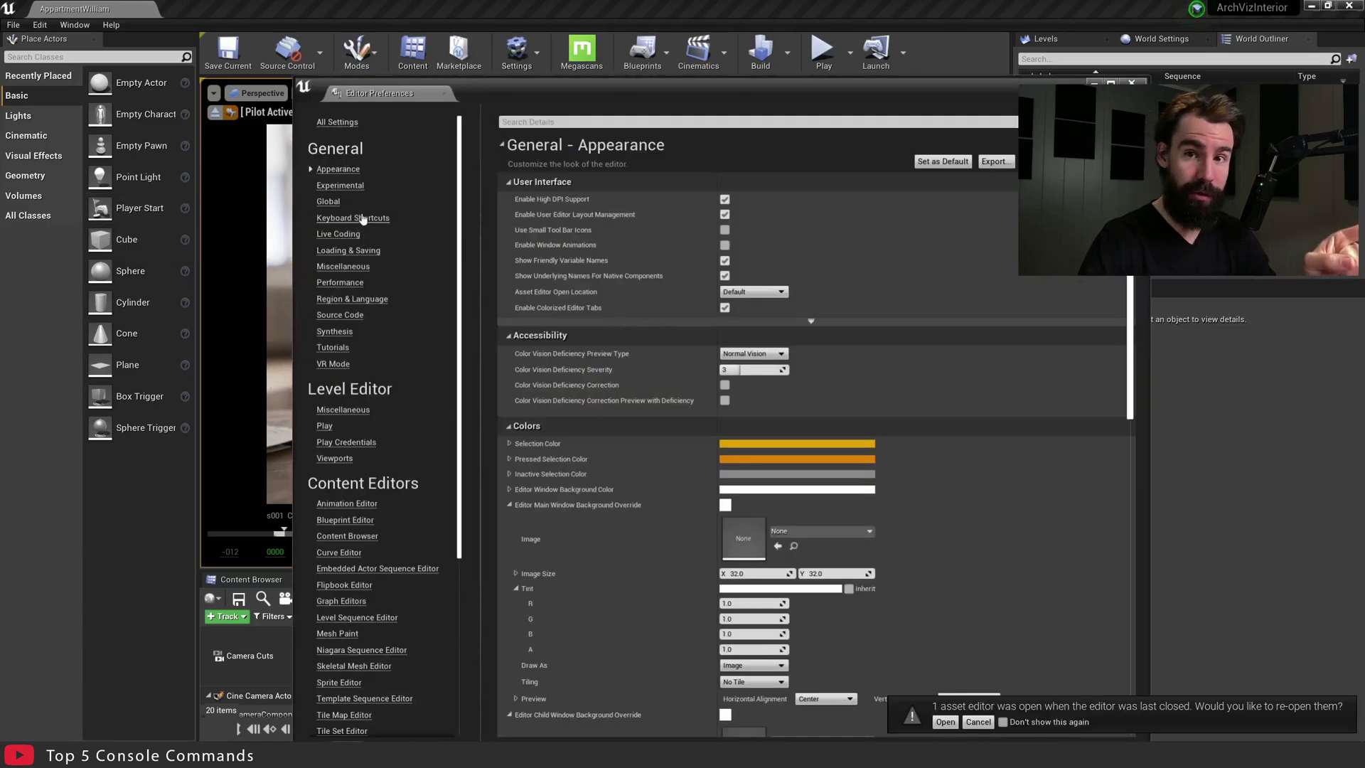
{"action": "left_click", "coordinate": [352, 218]}
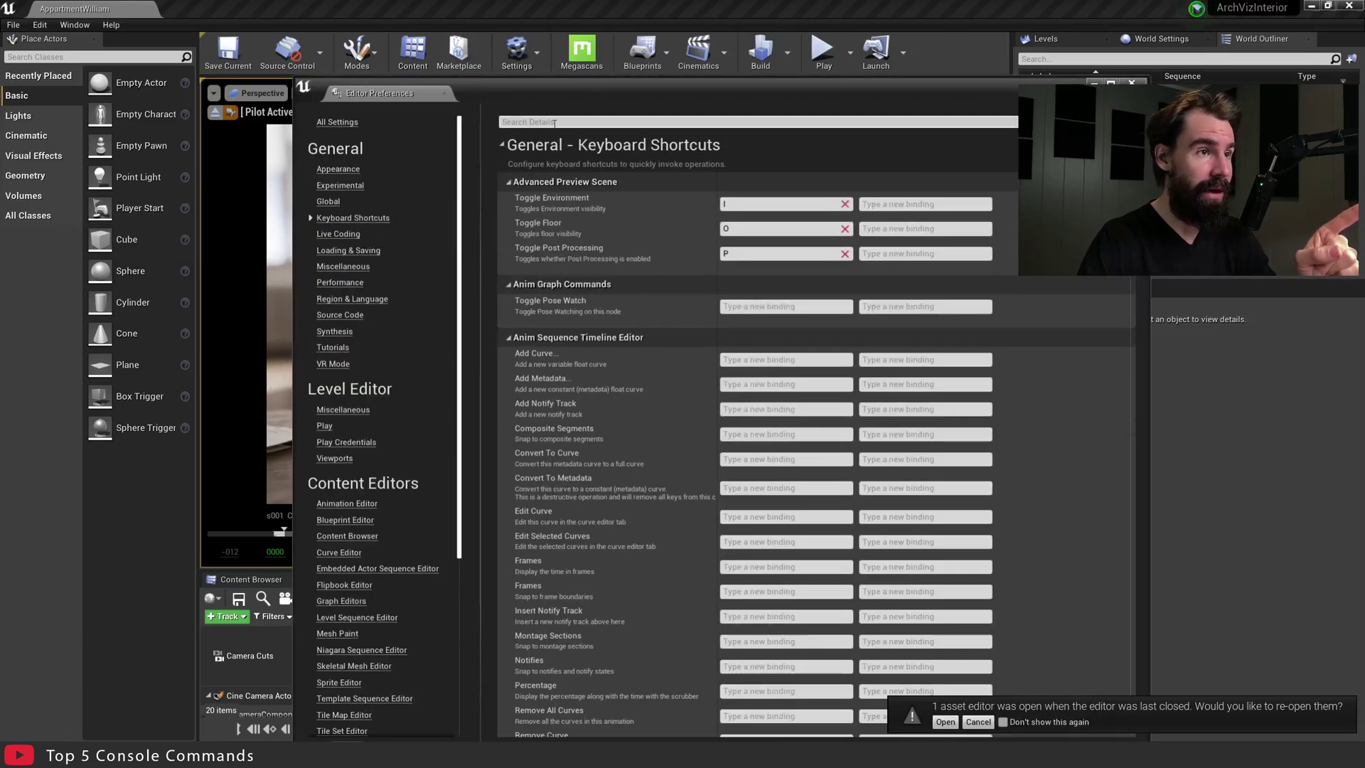
{"action": "left_click", "coordinate": [626, 121]}
{"action": "type", "text": "console command"}
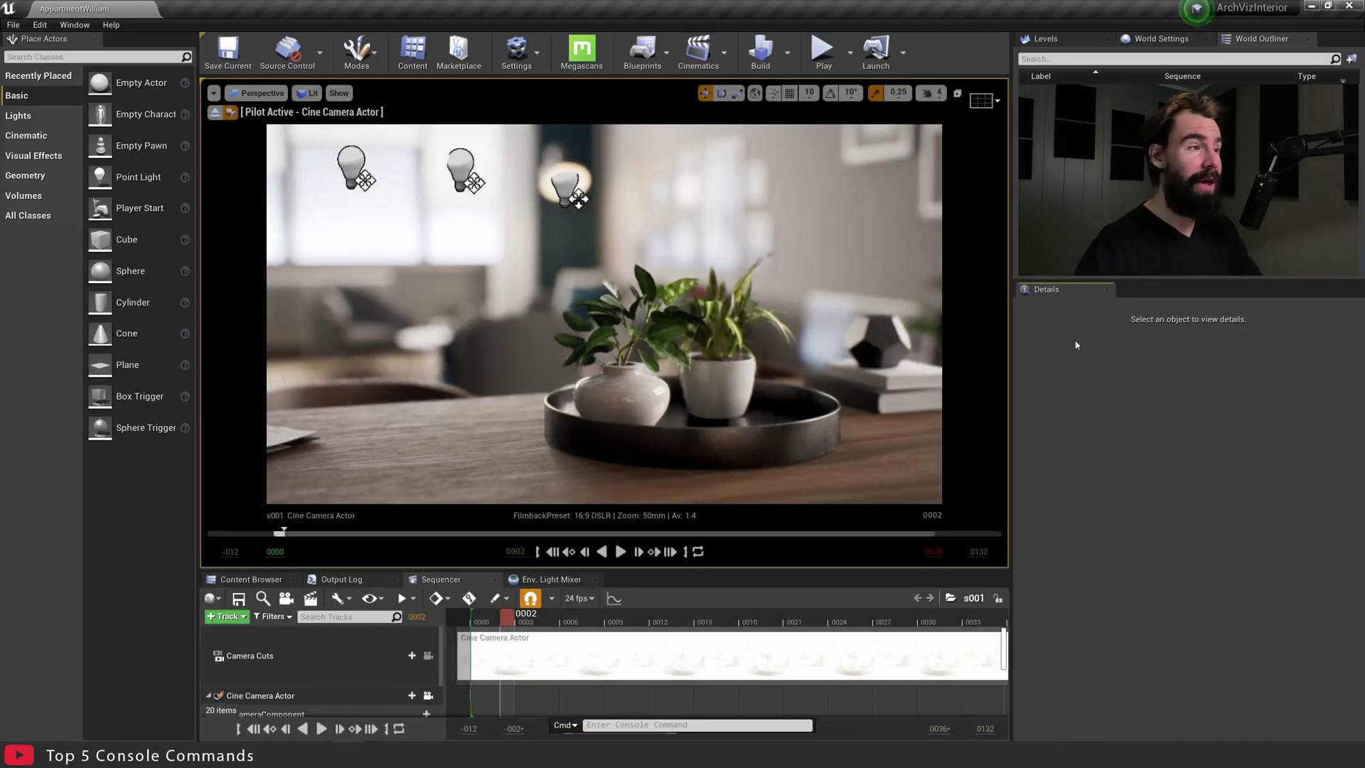
- Open the Output Log from Developer Tools and enlarge it by raising its splitter
{"action": "left_click", "coordinate": [75, 25]}
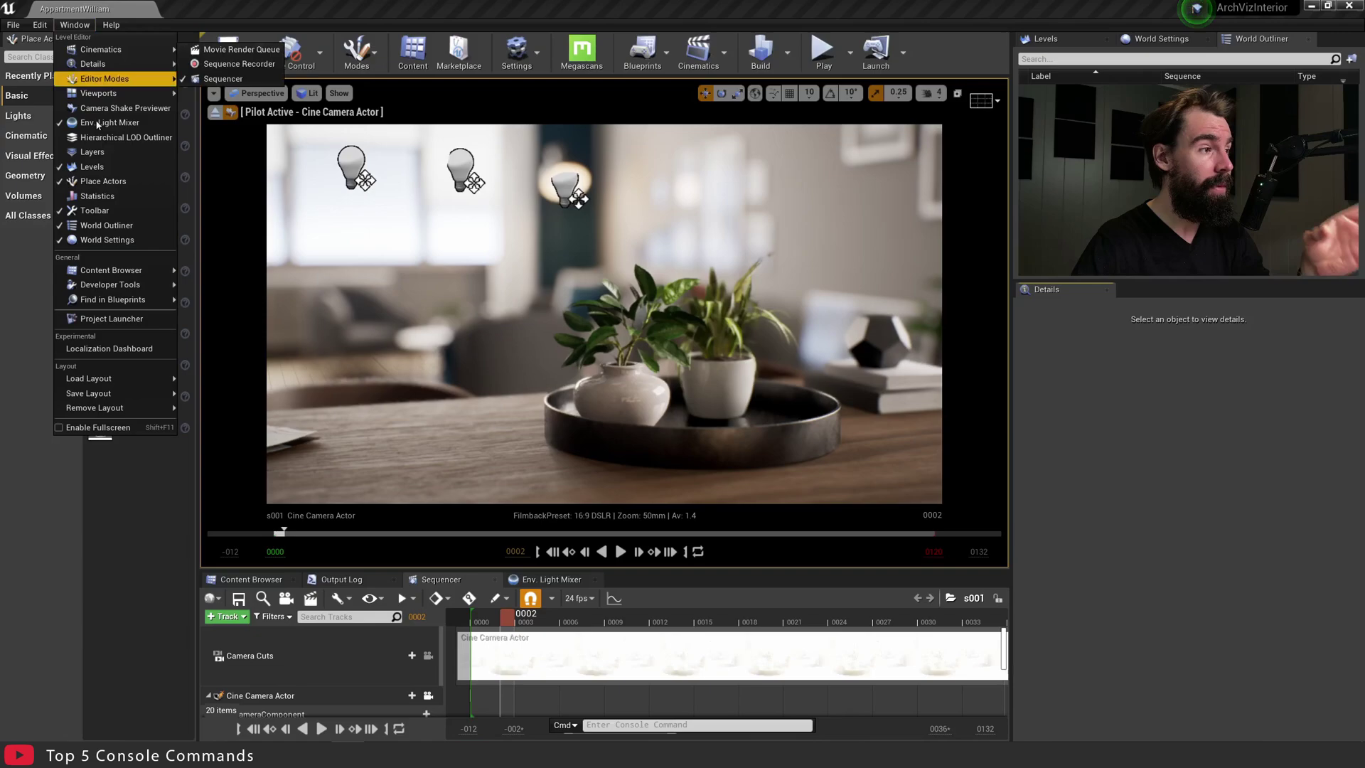
{"action": "mouse_move", "coordinate": [110, 285]}
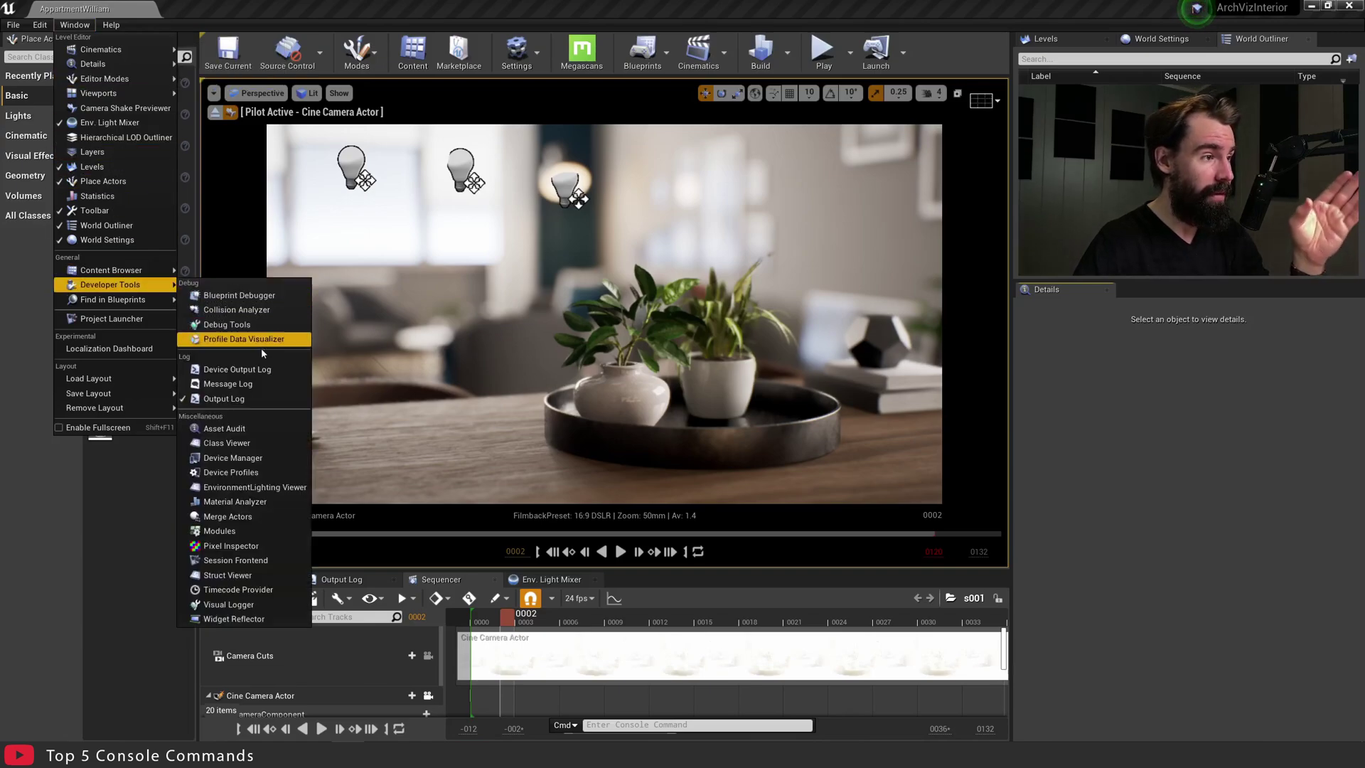
{"action": "left_click", "coordinate": [223, 398]}
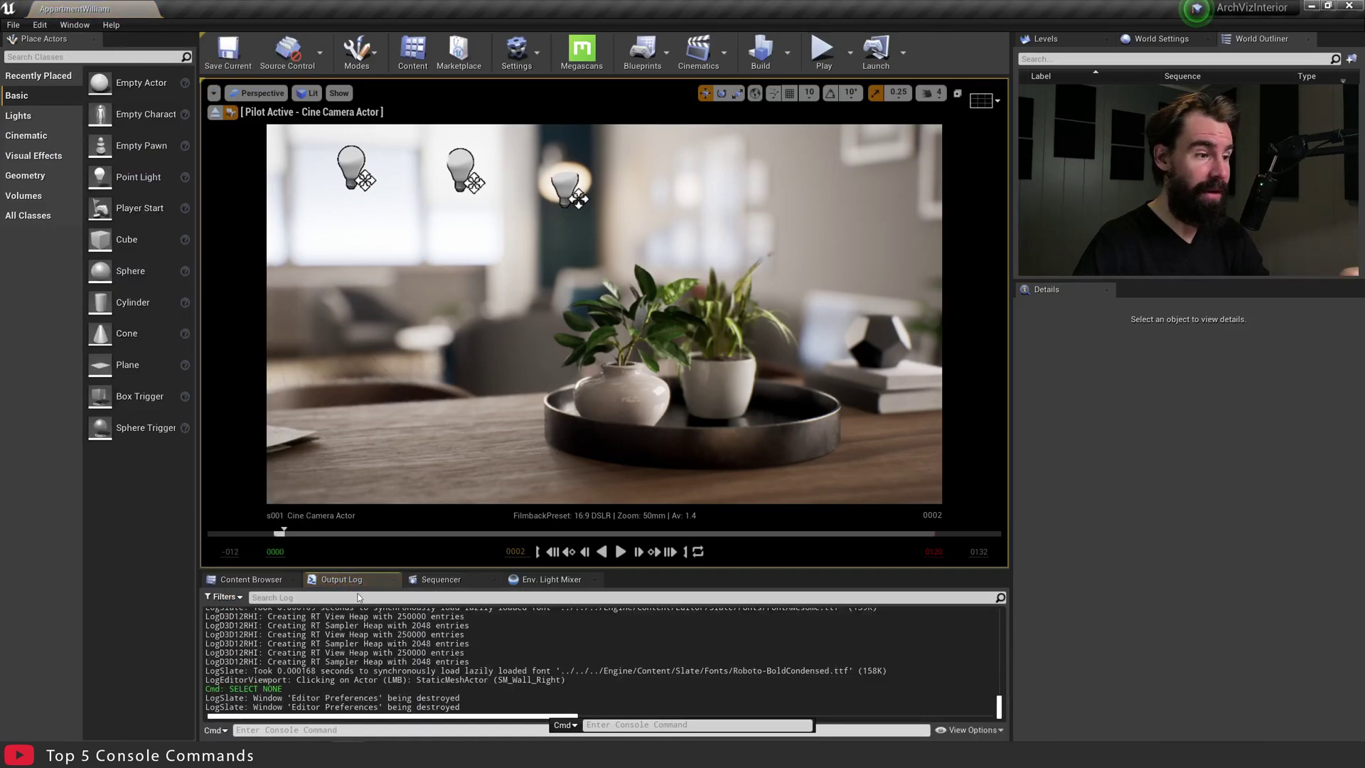
{"action": "left_click_drag", "start_coordinate": [394, 571], "coordinate": [394, 466]}
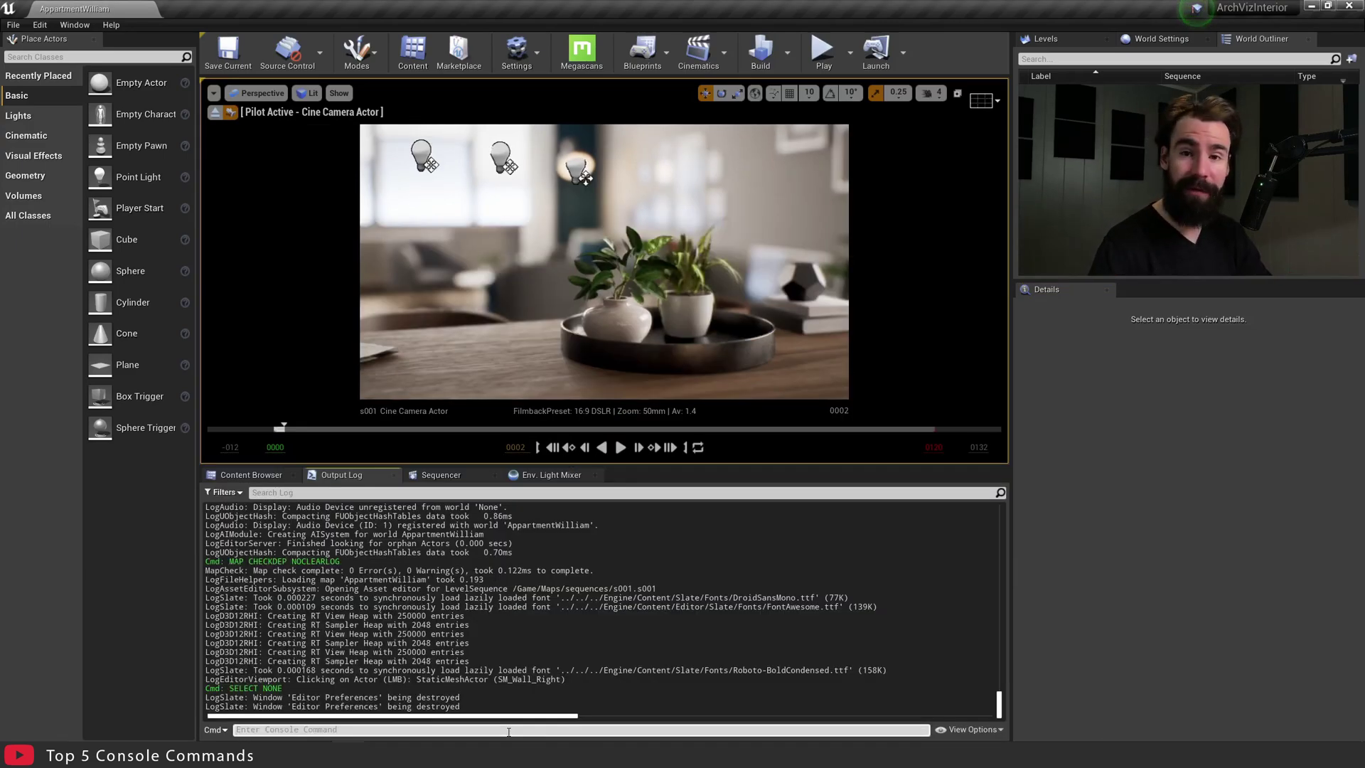
- Print help for r.TemporalAA.Upsampling, showing its current value 0
{"action": "type", "text": "r.Tem"}
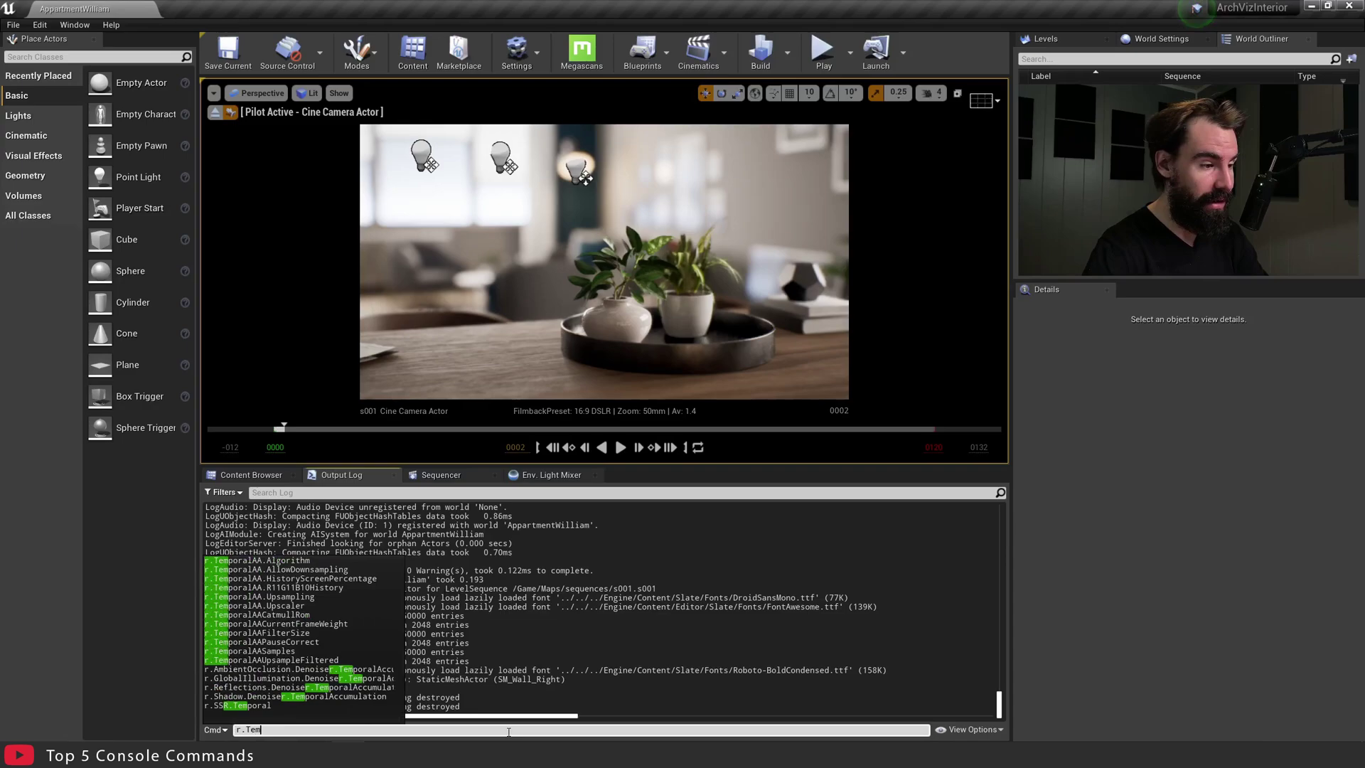
{"action": "type", "text": "poralAA.Upsampling"}
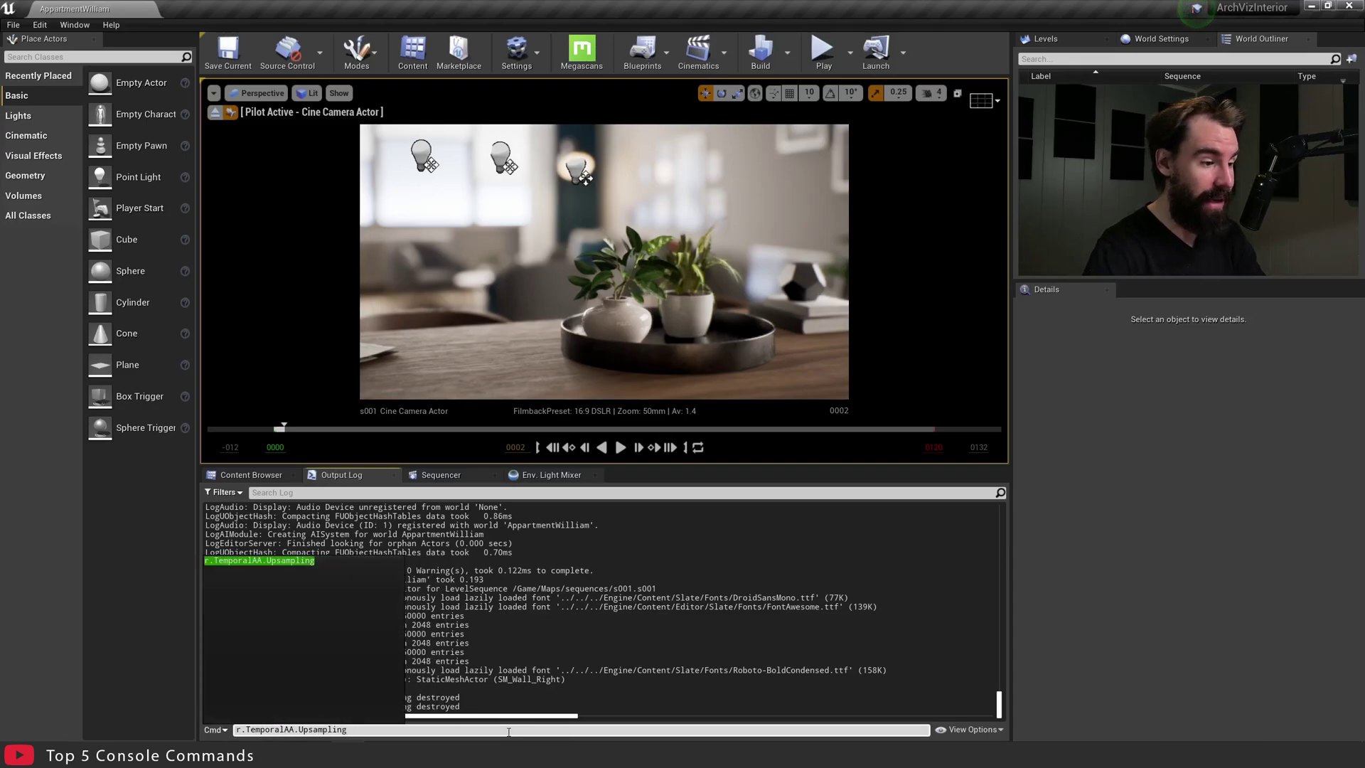
{"action": "type", "text": " ?"}
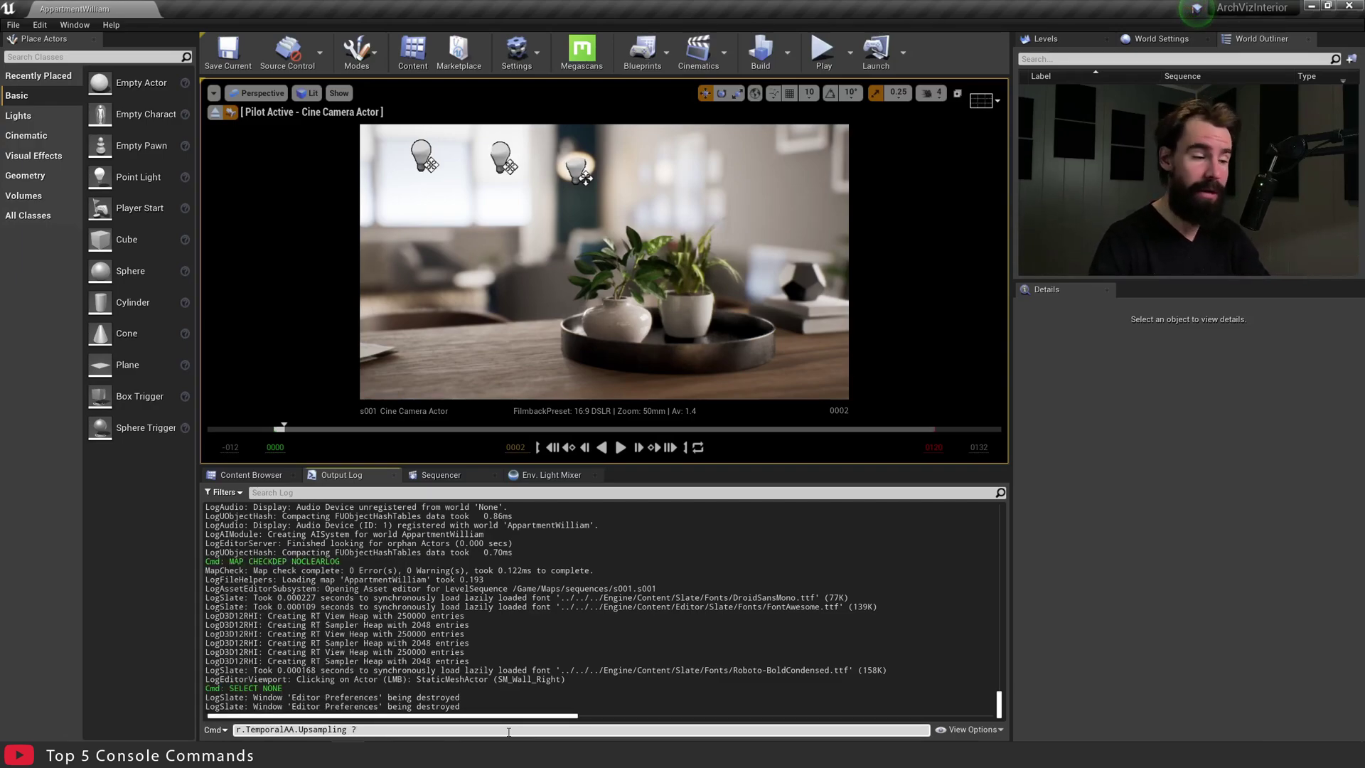
{"action": "key", "text": "Return"}
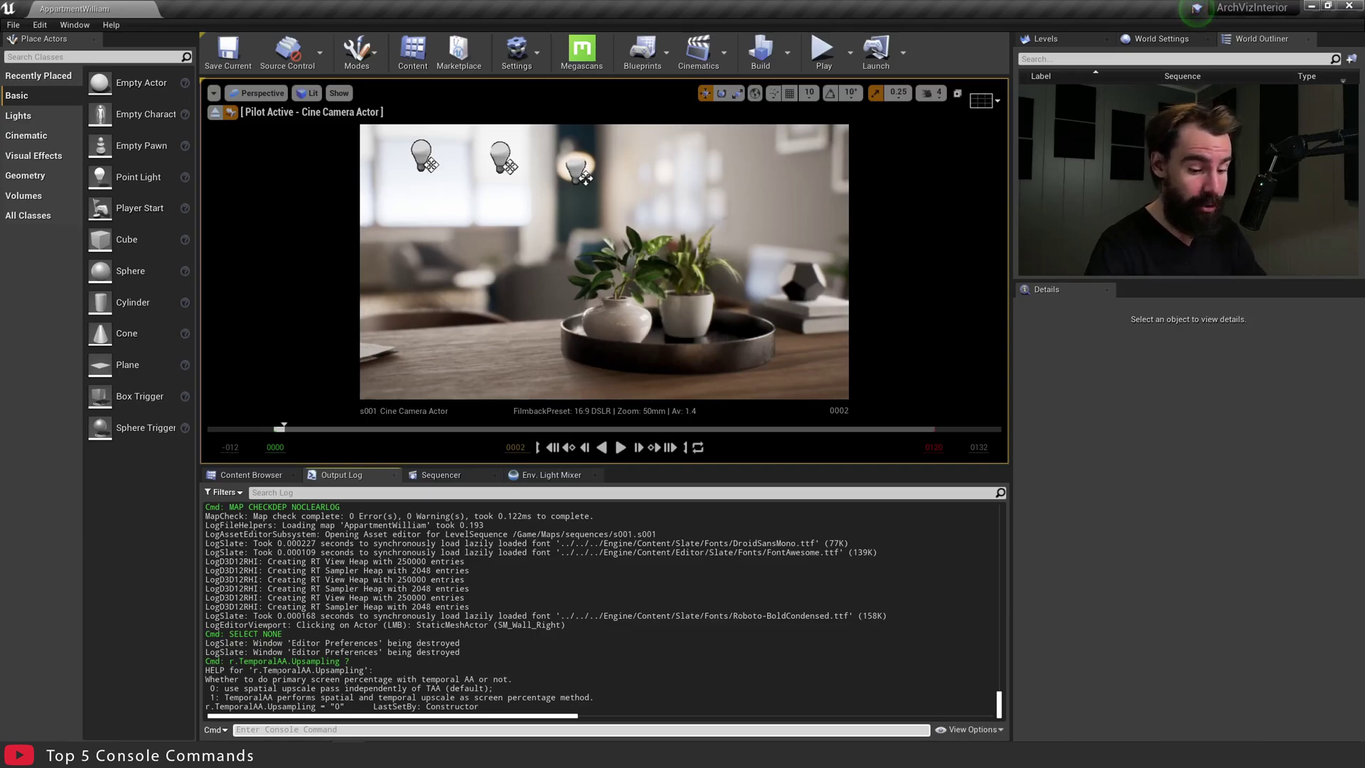
- Print help for r.RayTracing.AmbientOcclusion via autocomplete, showing its current value -1
{"action": "type", "text": "r."}
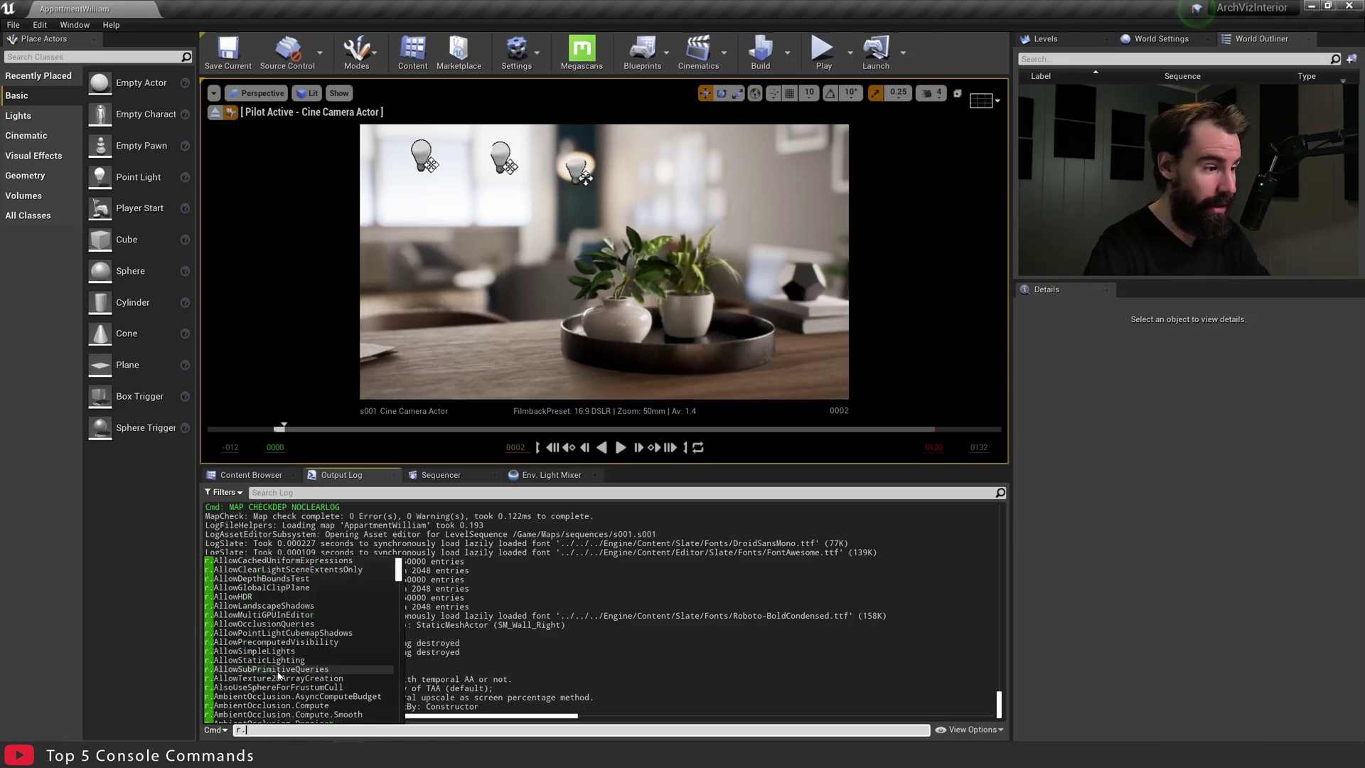
{"action": "type", "text": "Raytrac"}
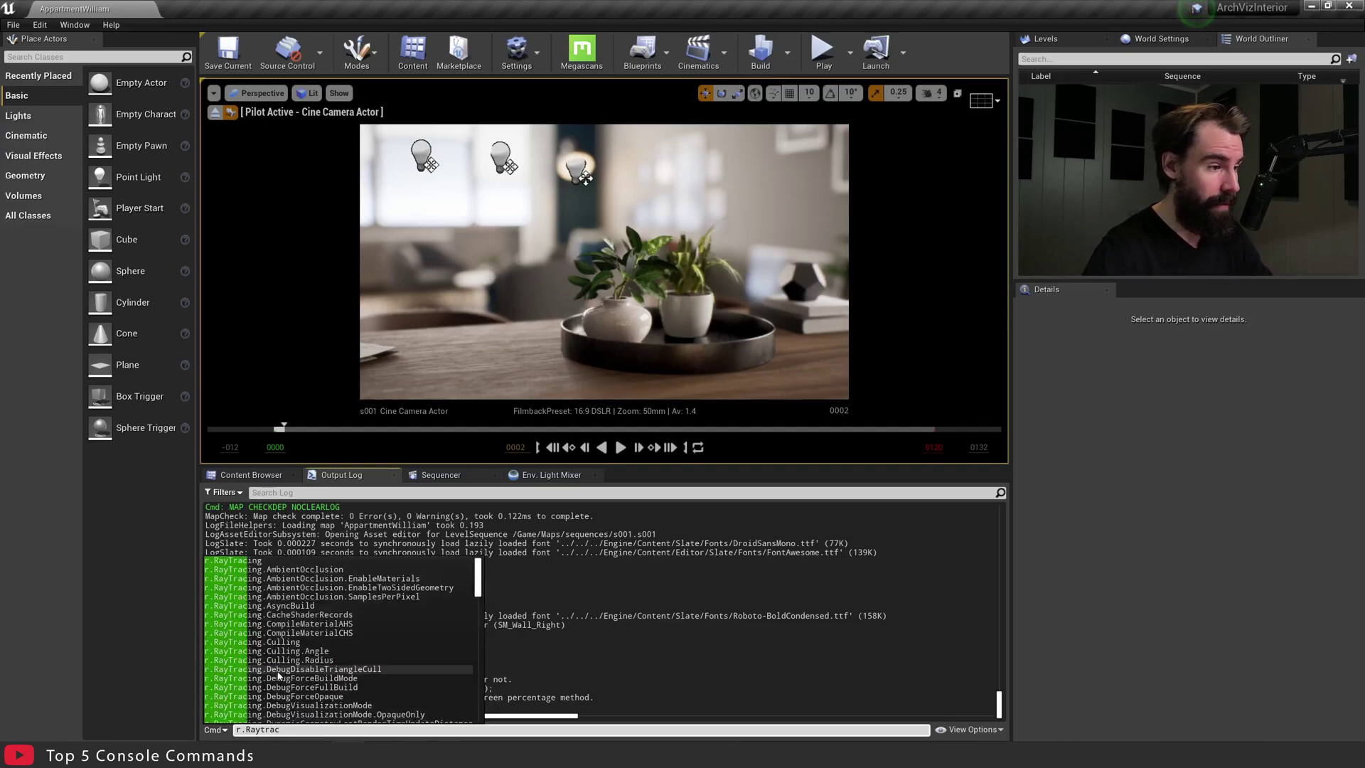
{"action": "left_click", "coordinate": [306, 570]}
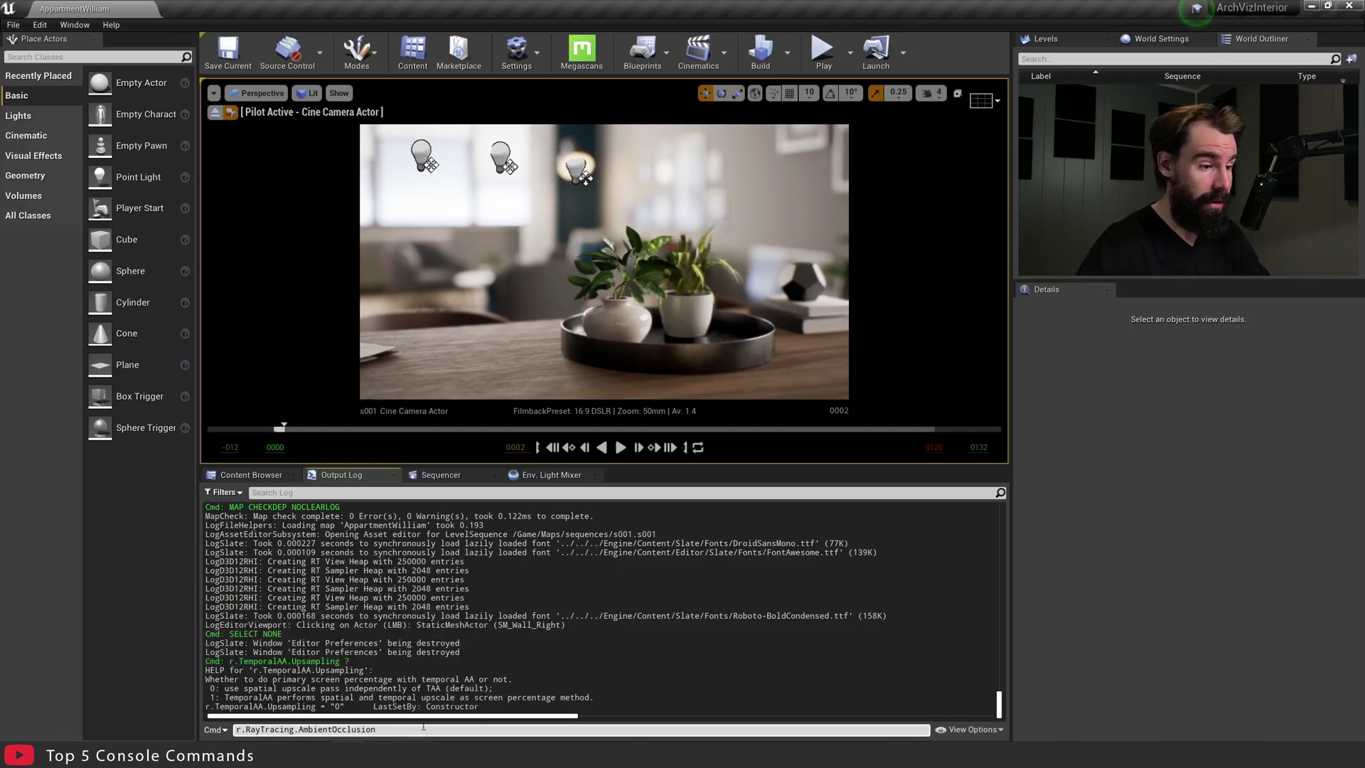
{"action": "type", "text": "?"}
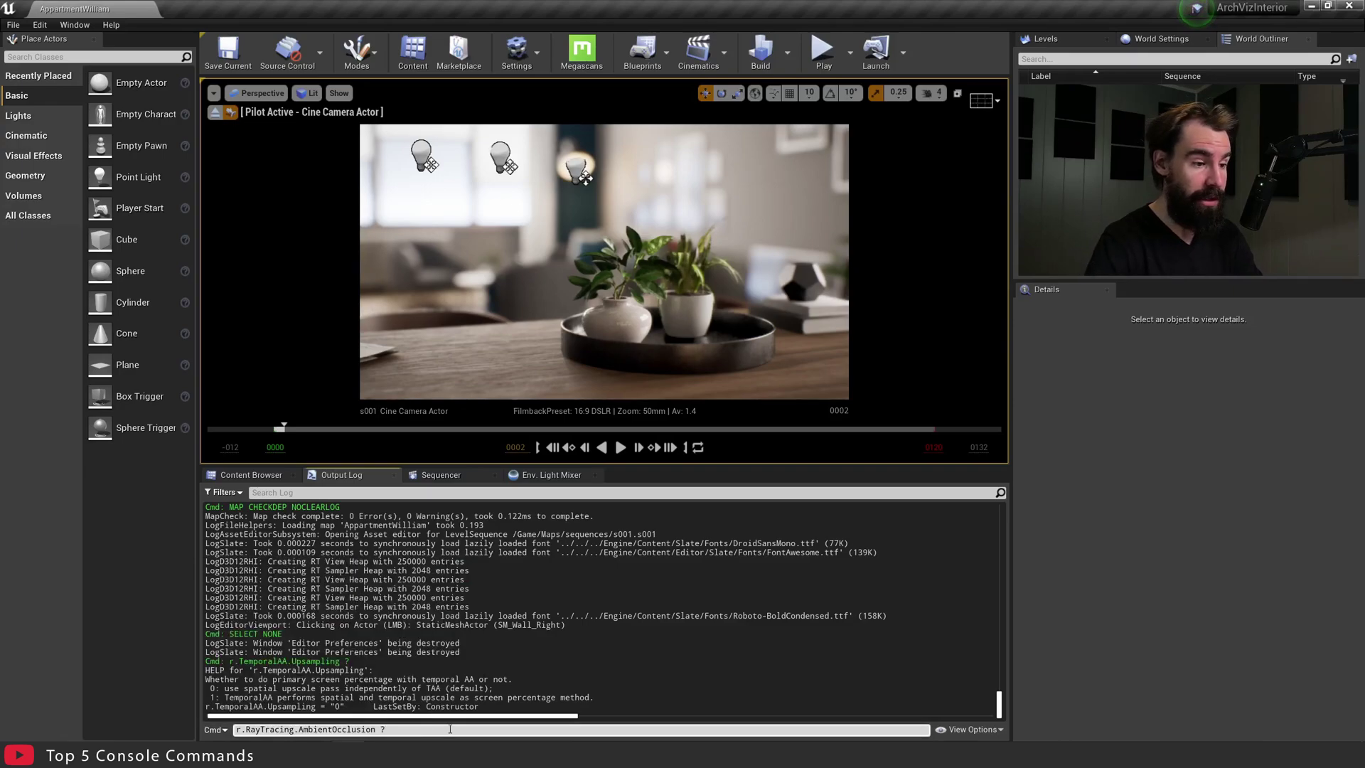
{"action": "key", "text": "Return"}
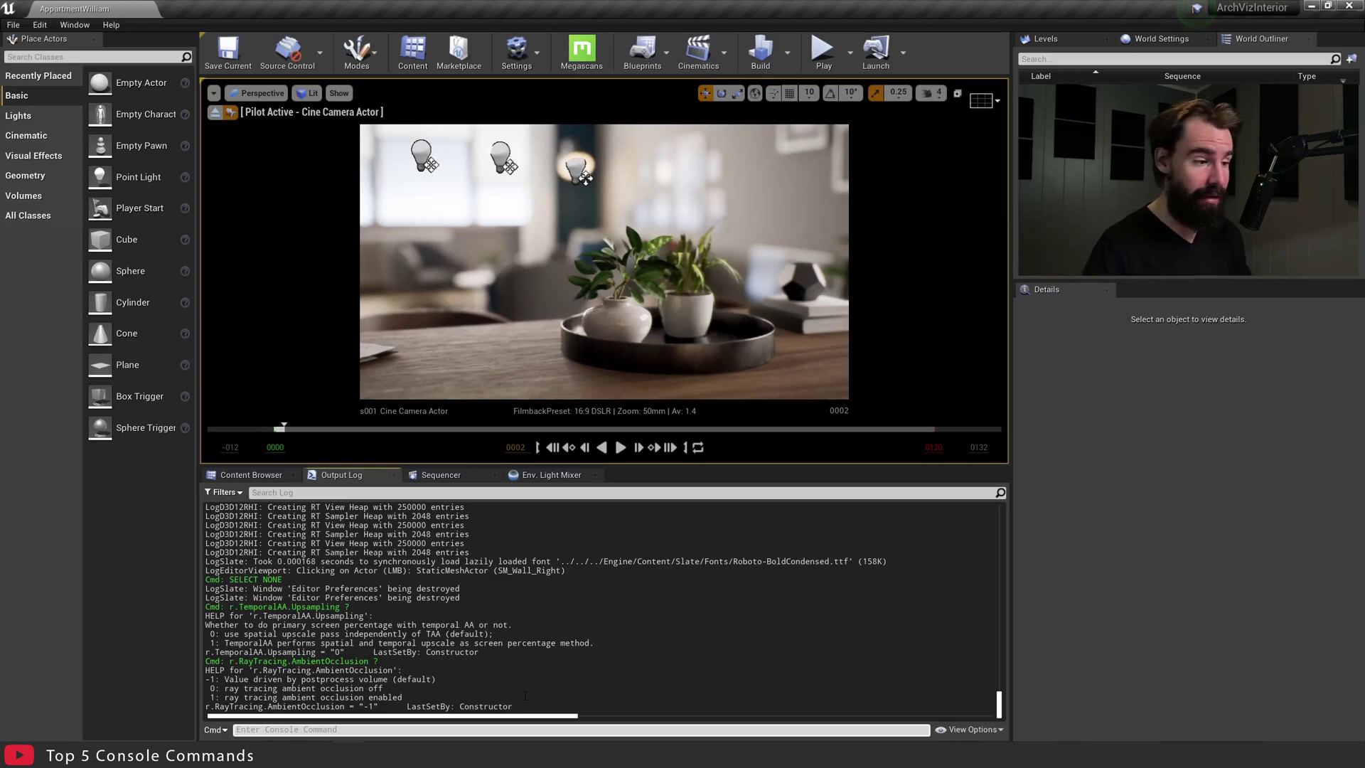
- Set r.RayTracing.AmbientOcclusion to 1 and confirm the log shows 1, last set by Console
{"action": "type", "text": "r.RayTracing.AmbientOcclusion "}
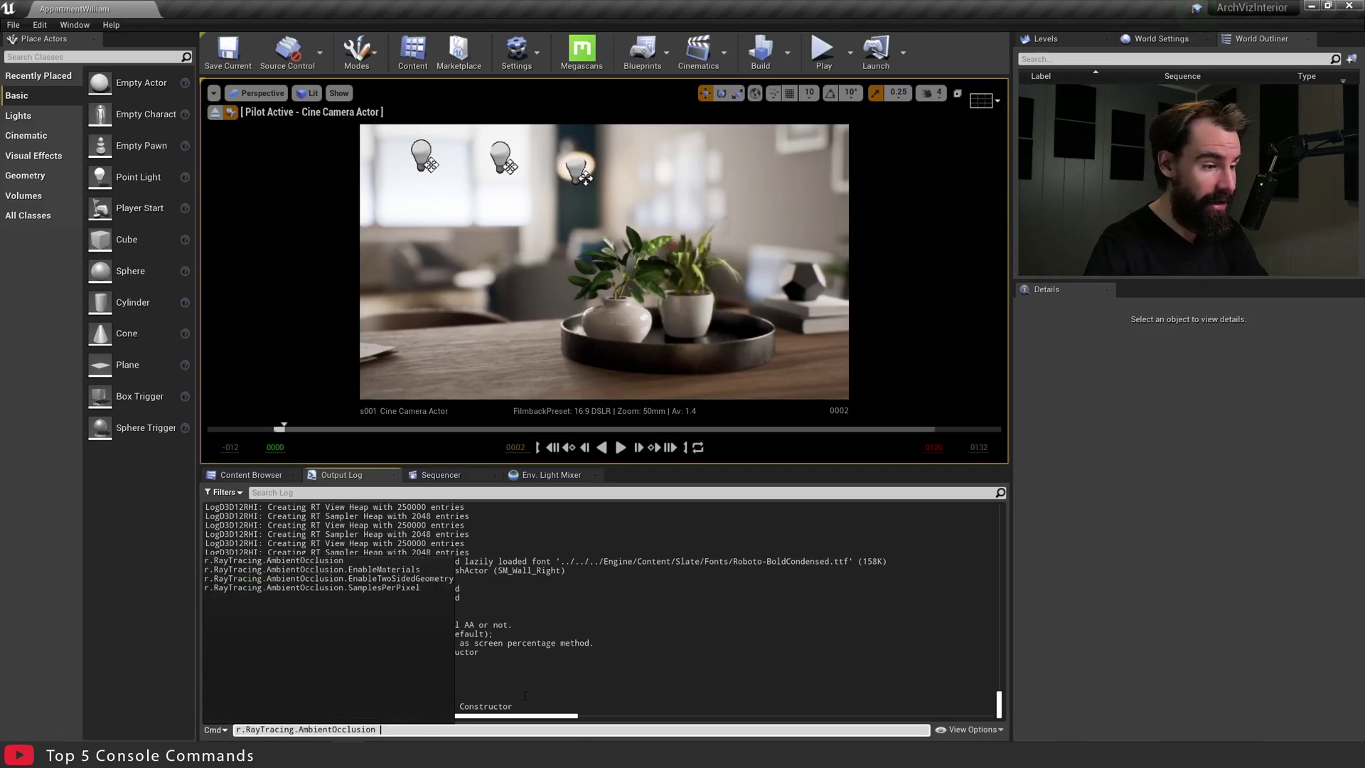
{"action": "type", "text": "1"}
{"action": "key", "text": "Return"}
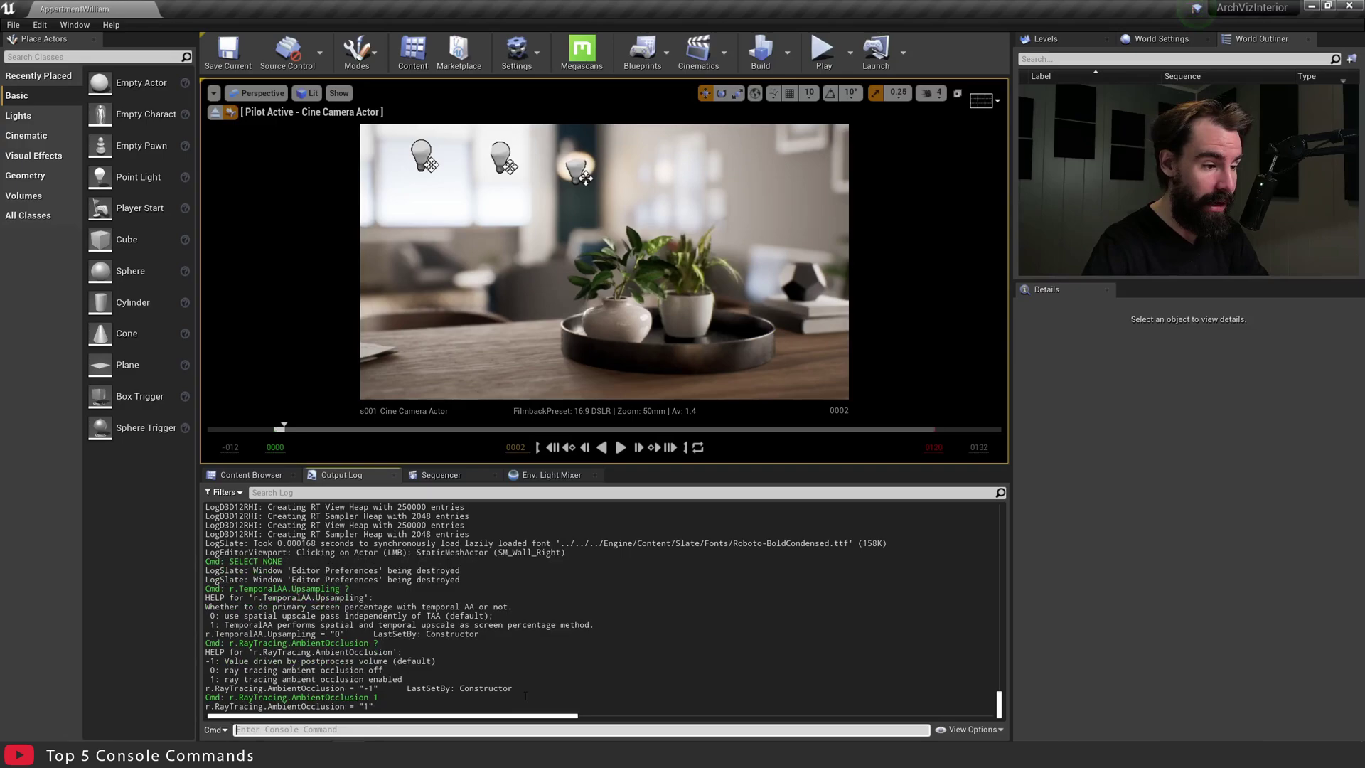
{"action": "key", "text": "Up"}
{"action": "key", "text": "Up"}
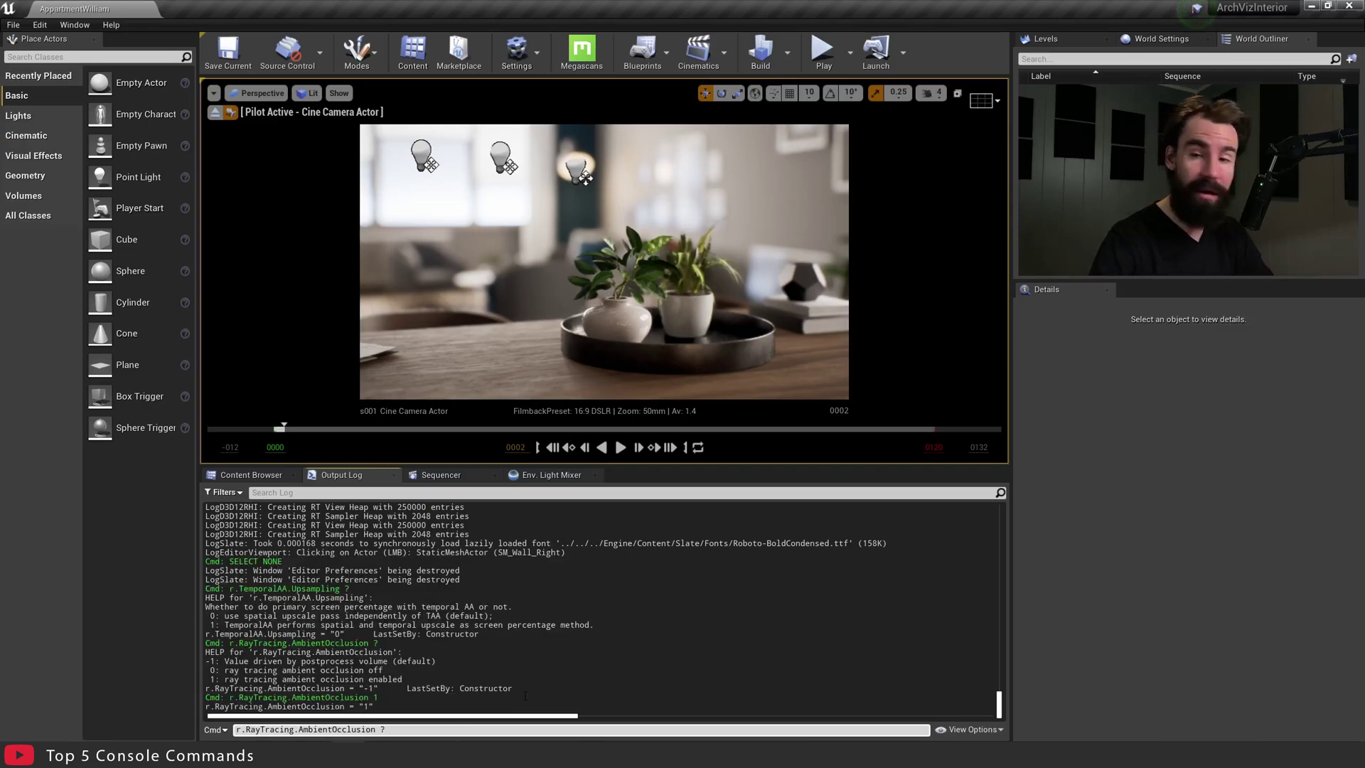
{"action": "key", "text": "Return"}
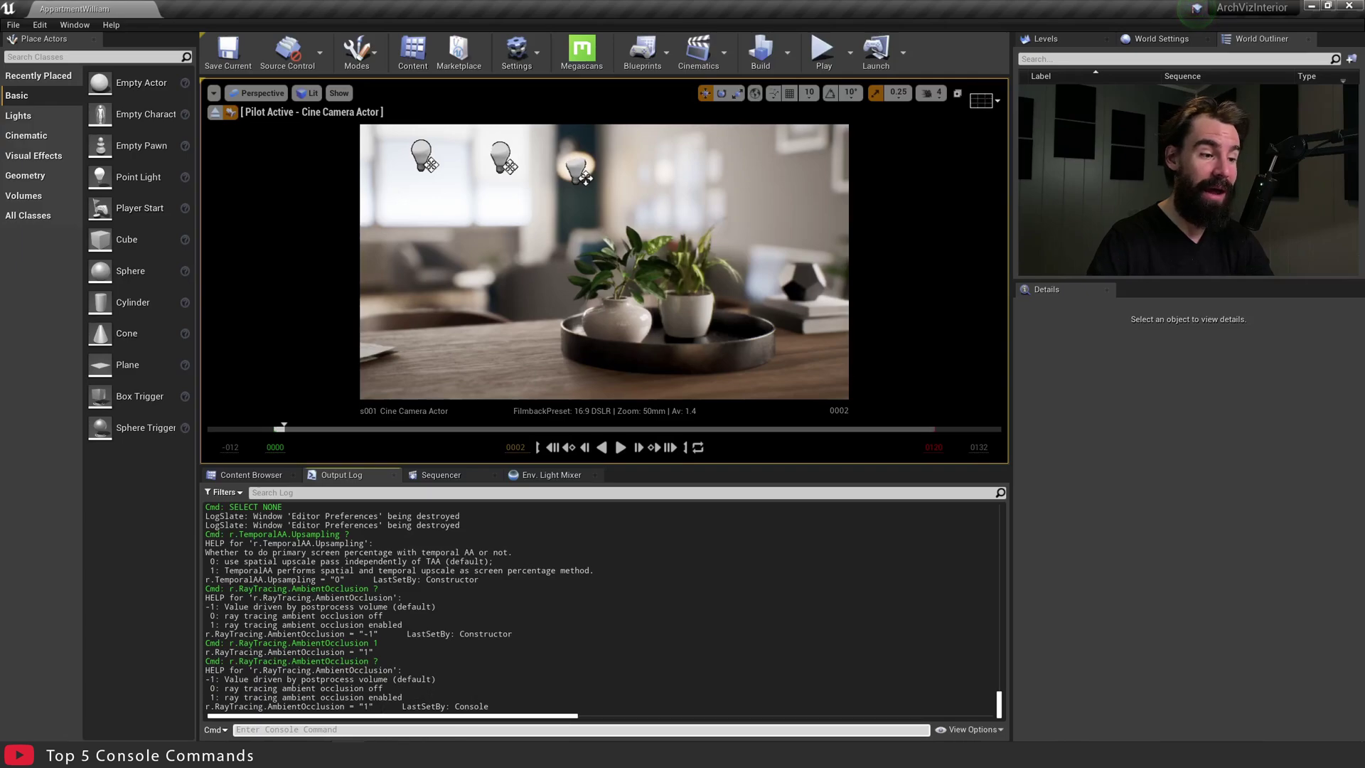
{"action": "left_click_drag", "start_coordinate": [402, 706], "coordinate": [500, 711]}
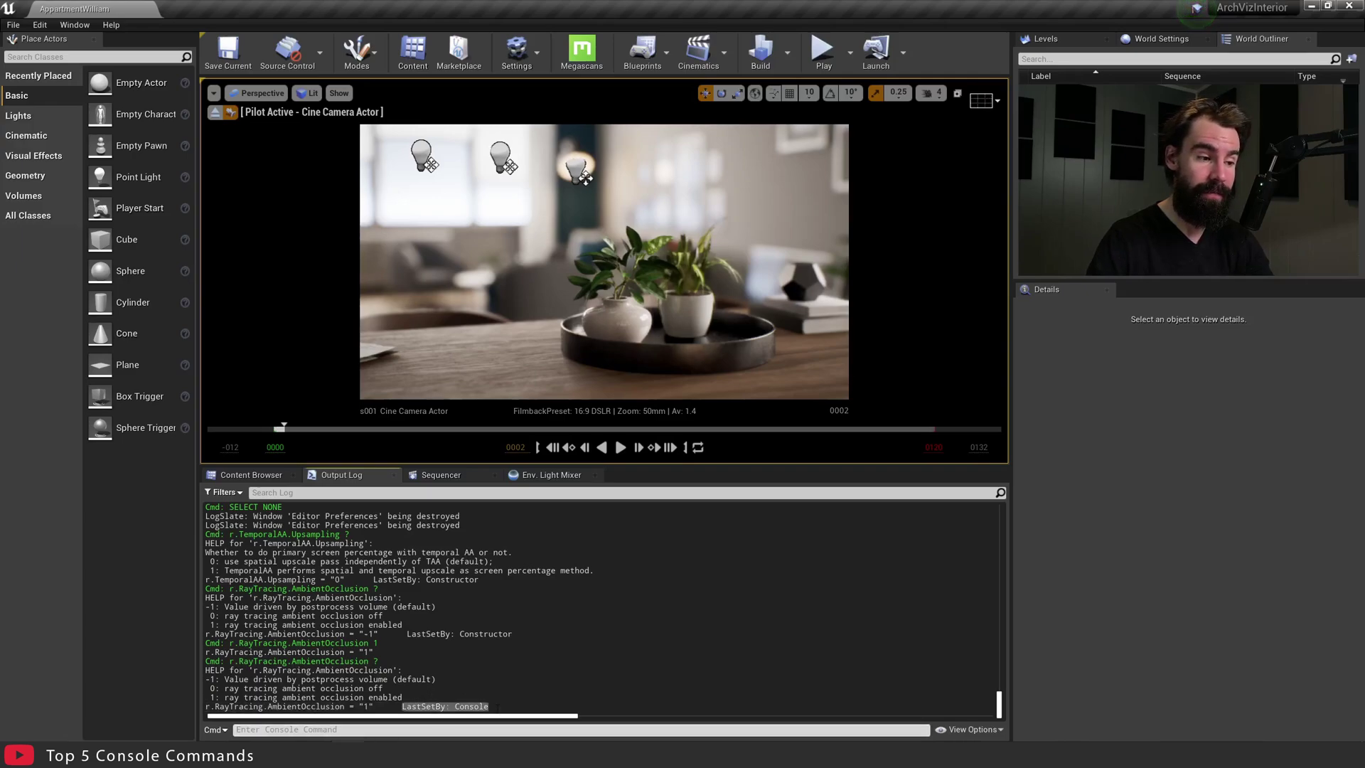
{"action": "left_click", "coordinate": [499, 708]}
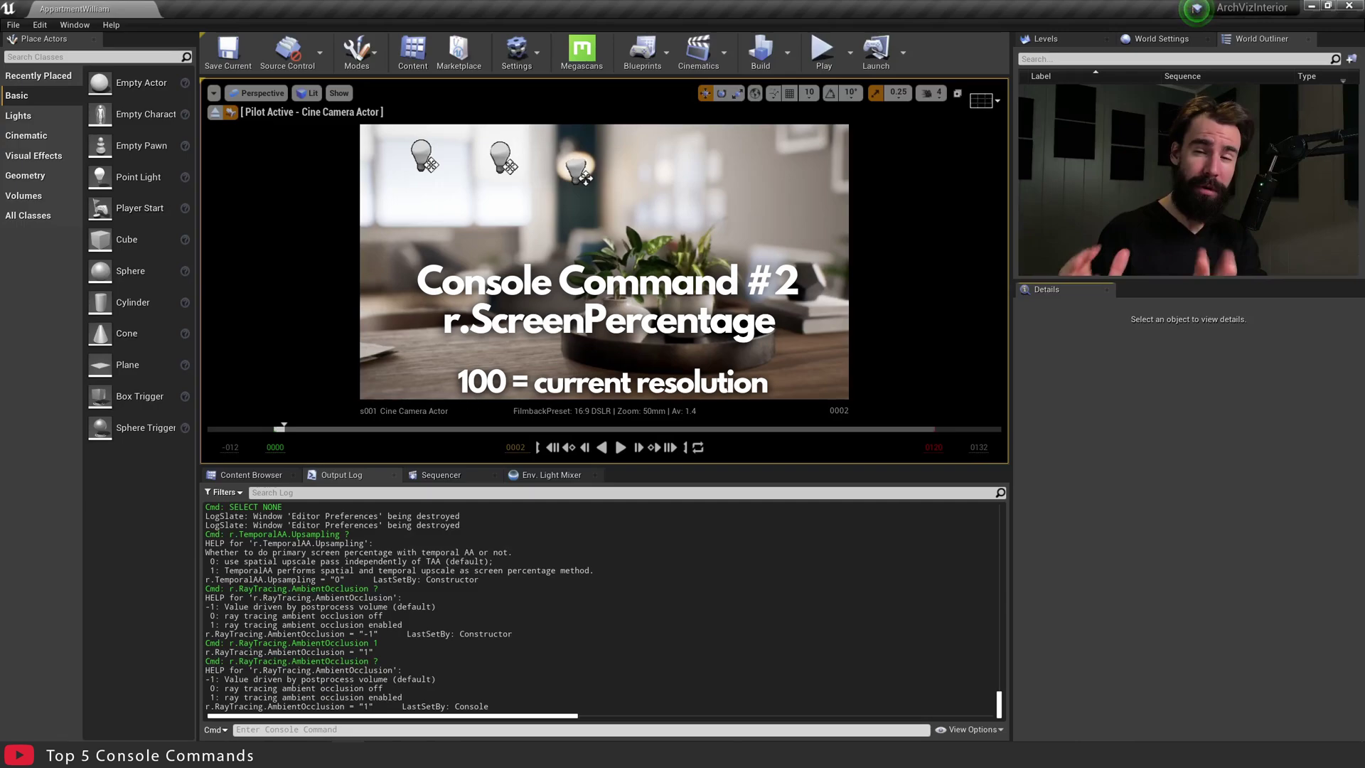
- Search the Outliner for 'post' and select the PostProcessVolume
{"action": "left_click", "coordinate": [1033, 59]}
{"action": "type", "text": "post"}
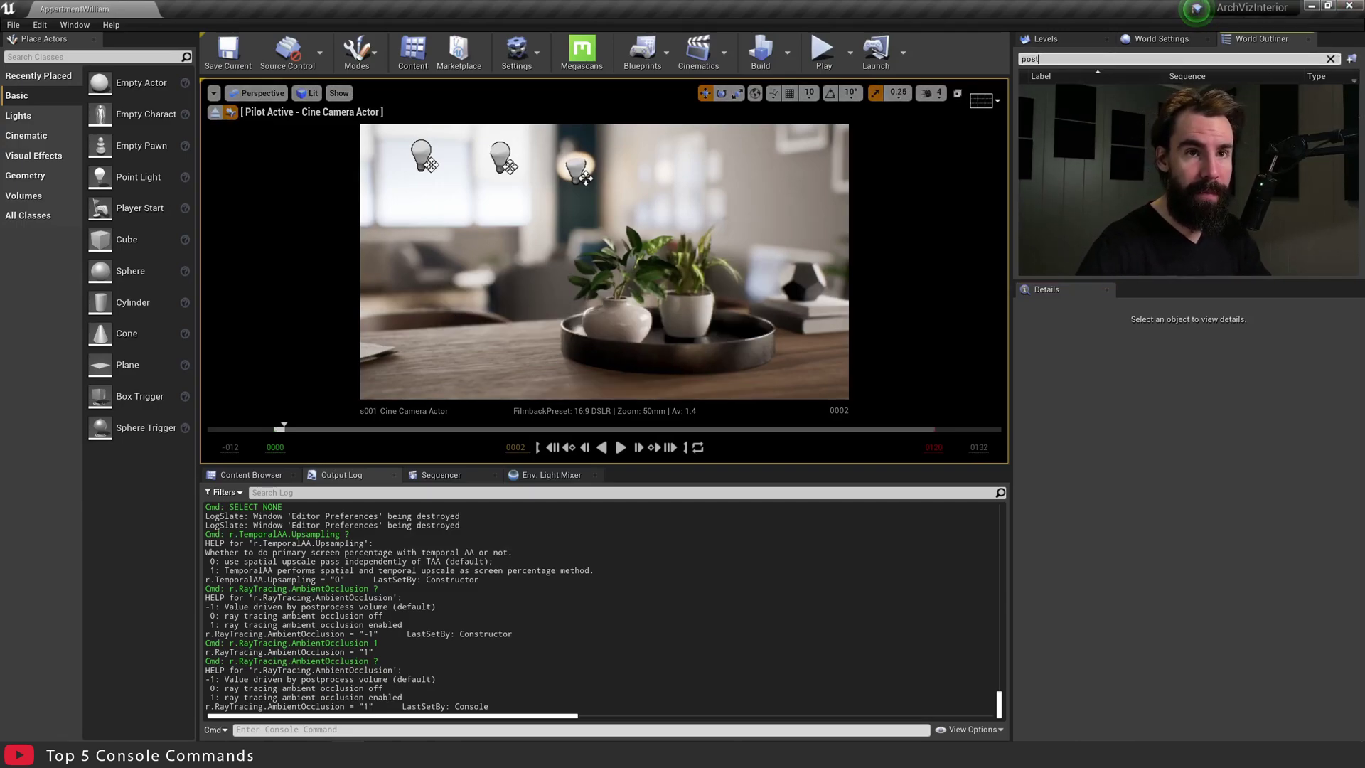
{"action": "left_click", "coordinate": [1053, 89]}
- Filter its Details by 'scree' and uncheck the Screen Percentage override
{"action": "left_click", "coordinate": [1059, 322]}
{"action": "type", "text": "scree"}
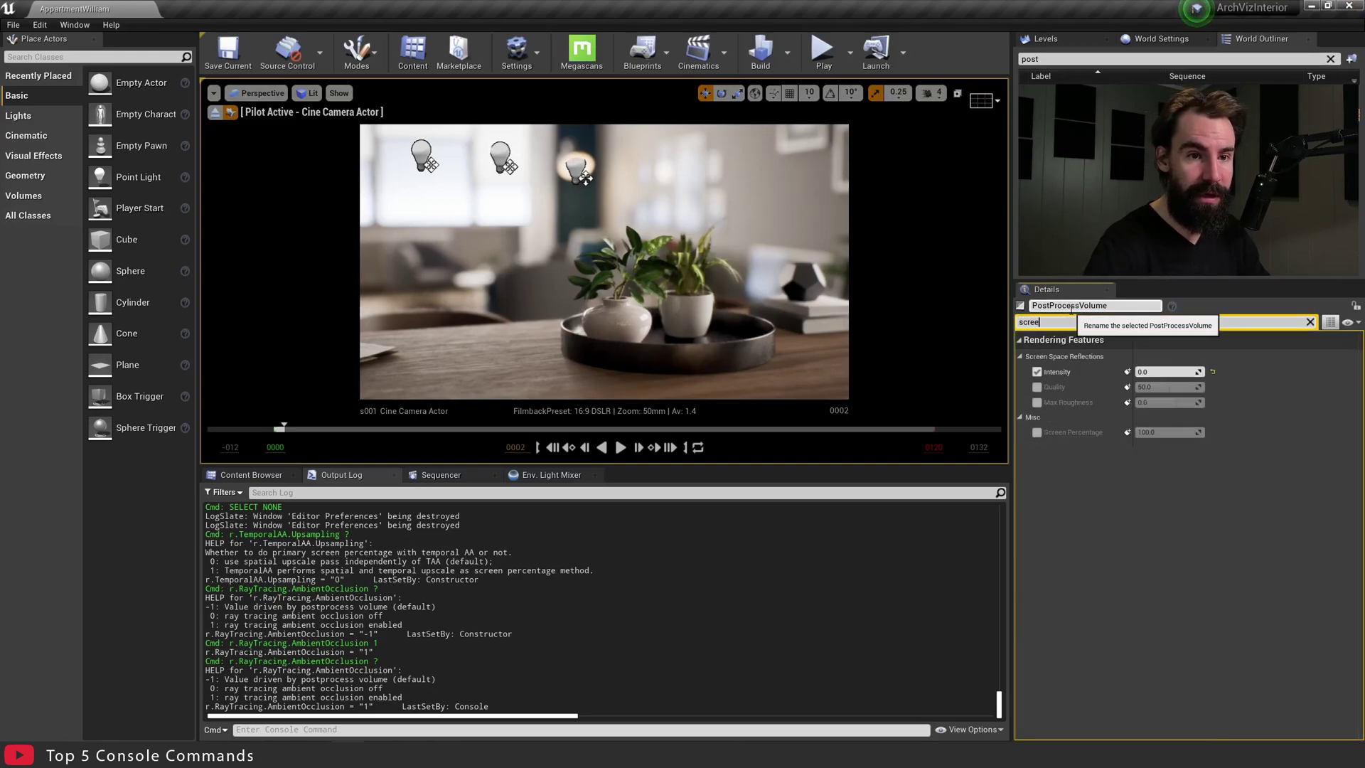
{"action": "left_click", "coordinate": [1037, 432]}
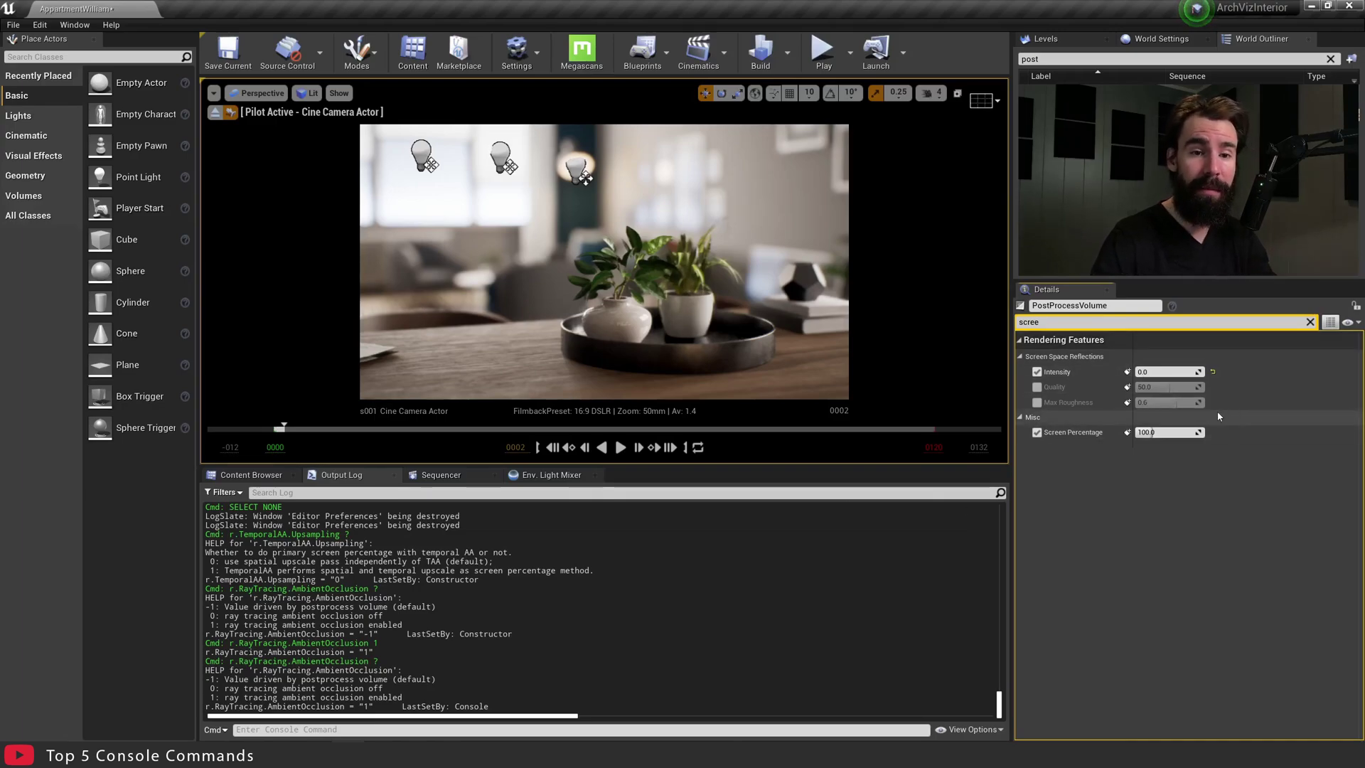
{"action": "left_click", "coordinate": [1037, 433]}
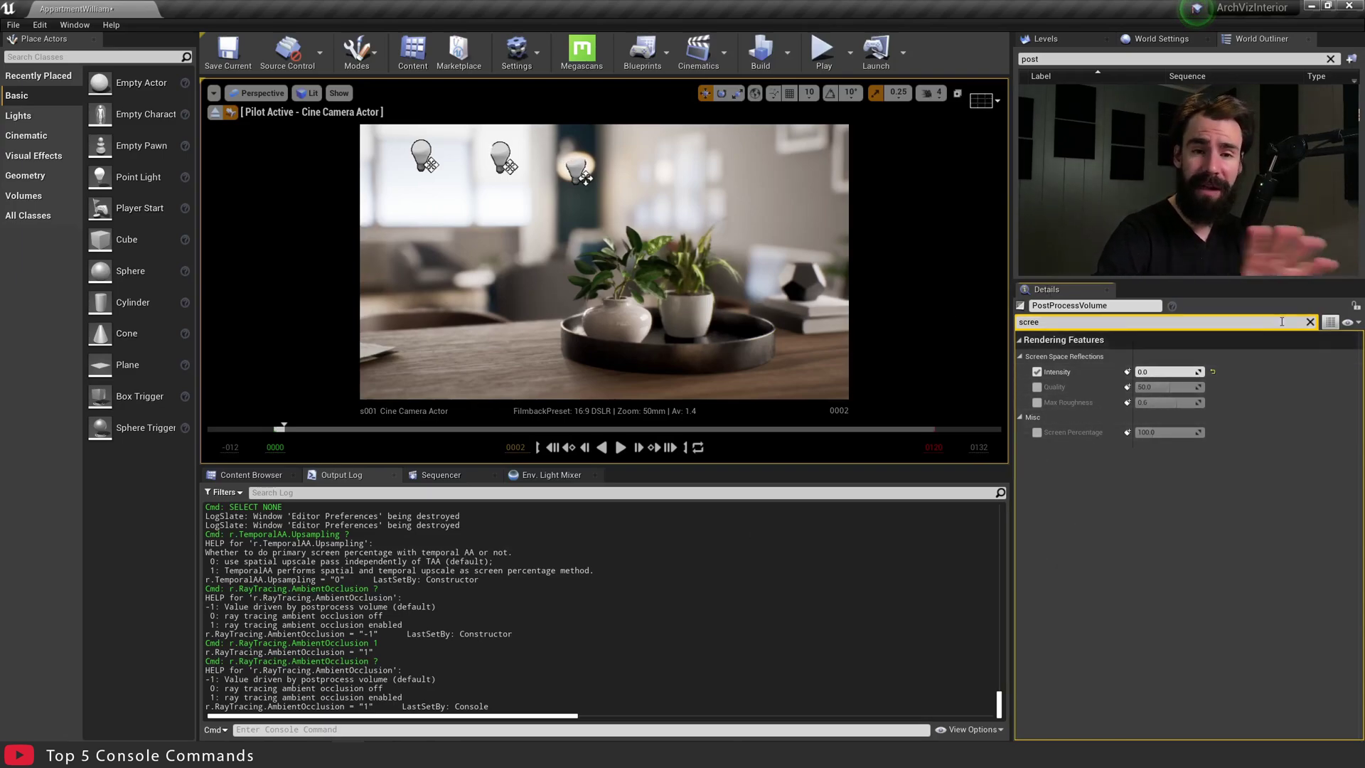
- Clear the Details filter and set r.ScreenPercentage to 150 in the Movie Render Queue console variables
{"action": "left_click", "coordinate": [1310, 322]}
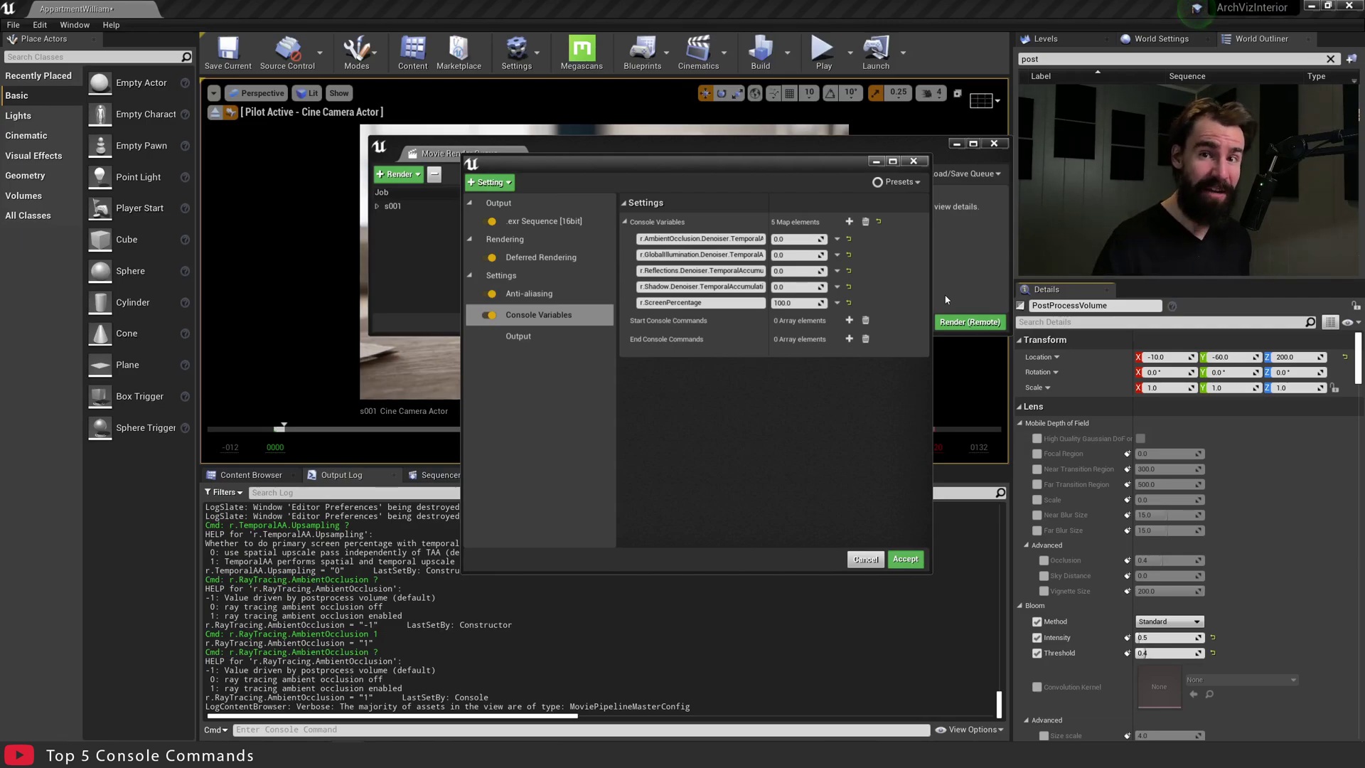
{"action": "left_click", "coordinate": [804, 302]}
{"action": "type", "text": "200"}
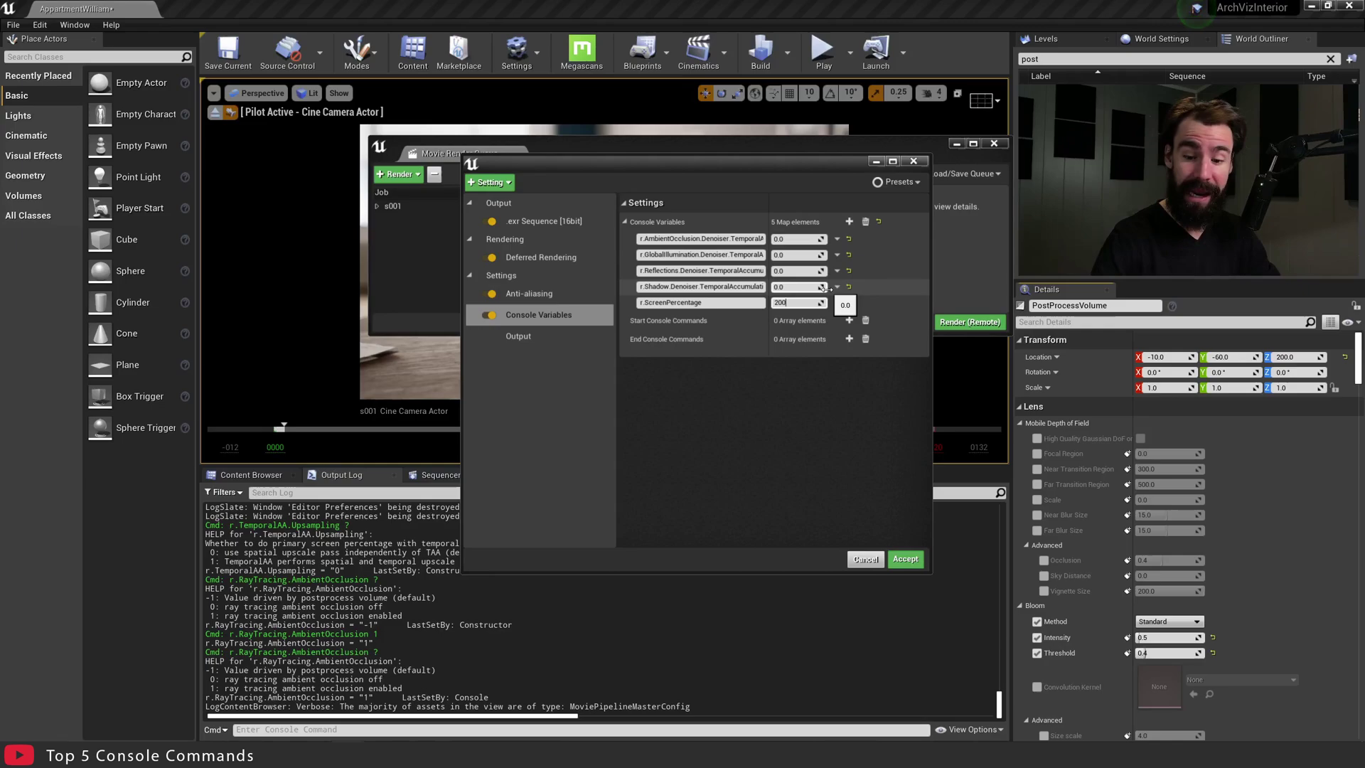
{"action": "key", "text": "BackSpace"}
{"action": "key", "text": "BackSpace"}
{"action": "key", "text": "BackSpace"}
{"action": "type", "text": "150"}
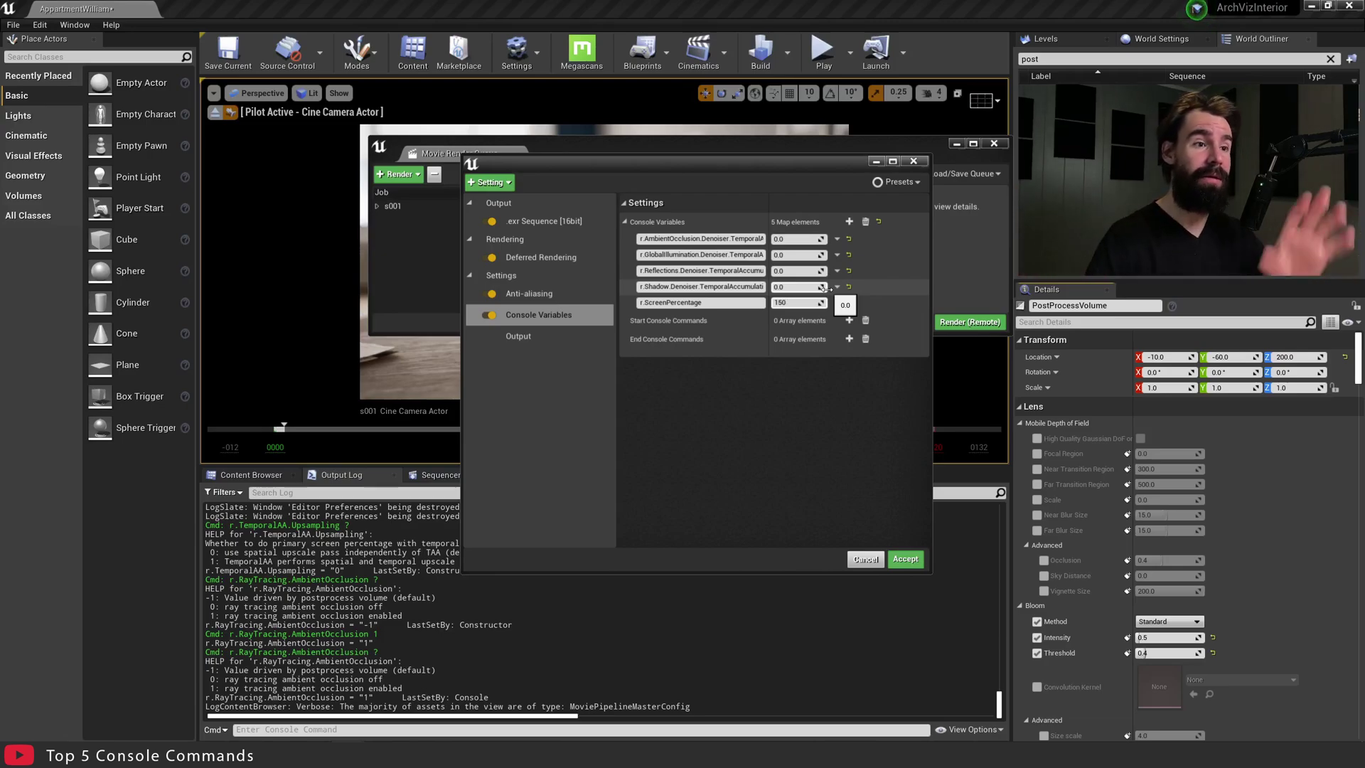
{"action": "mouse_move", "coordinate": [608, 159]}
{"action": "left_mouse_down"}
{"action": "mouse_move", "coordinate": [627, 177]}
{"action": "mouse_move", "coordinate": [601, 186]}
{"action": "left_mouse_up"}
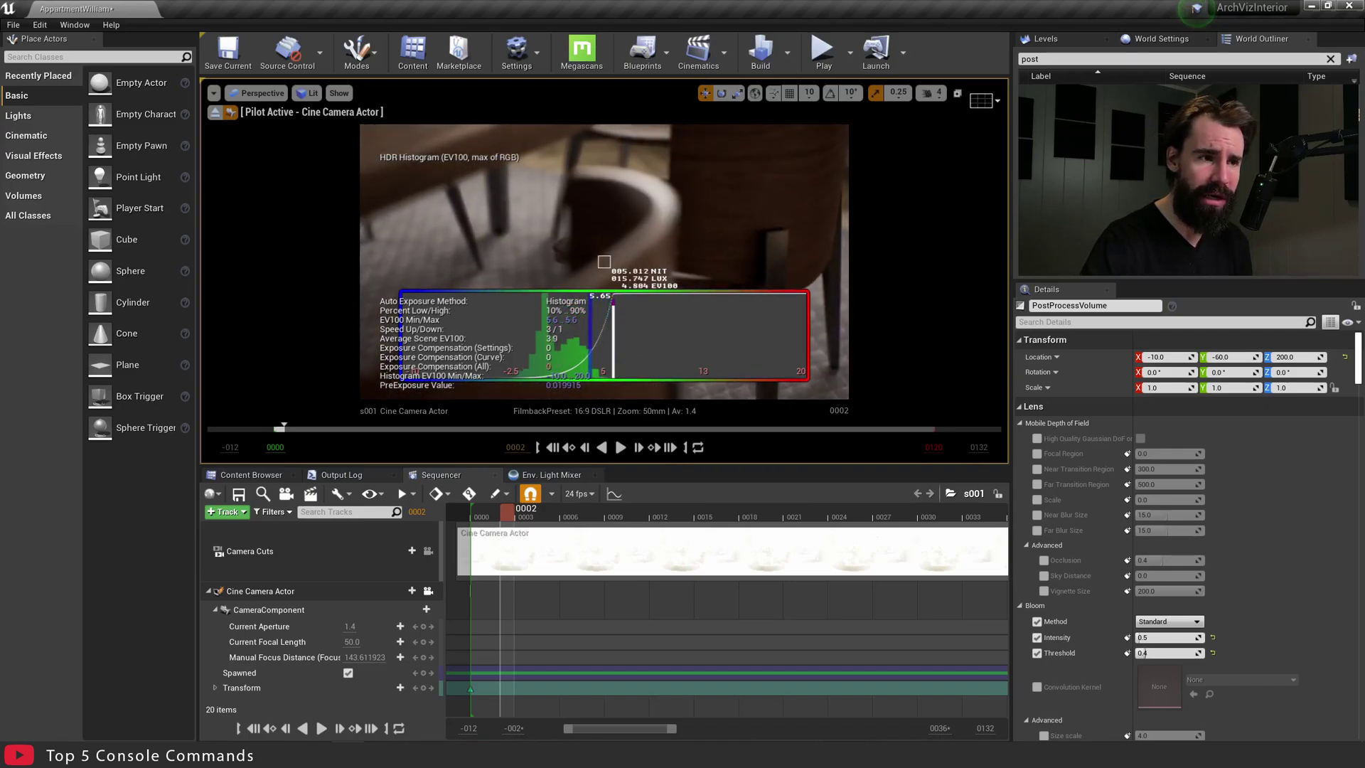
- Aim the piloted camera at the bright window and turn the histogram off with ShowFlag.VisualizeHDR 0
{"action": "right_click_drag", "start_coordinate": [639, 271], "coordinate": [639, 271]}
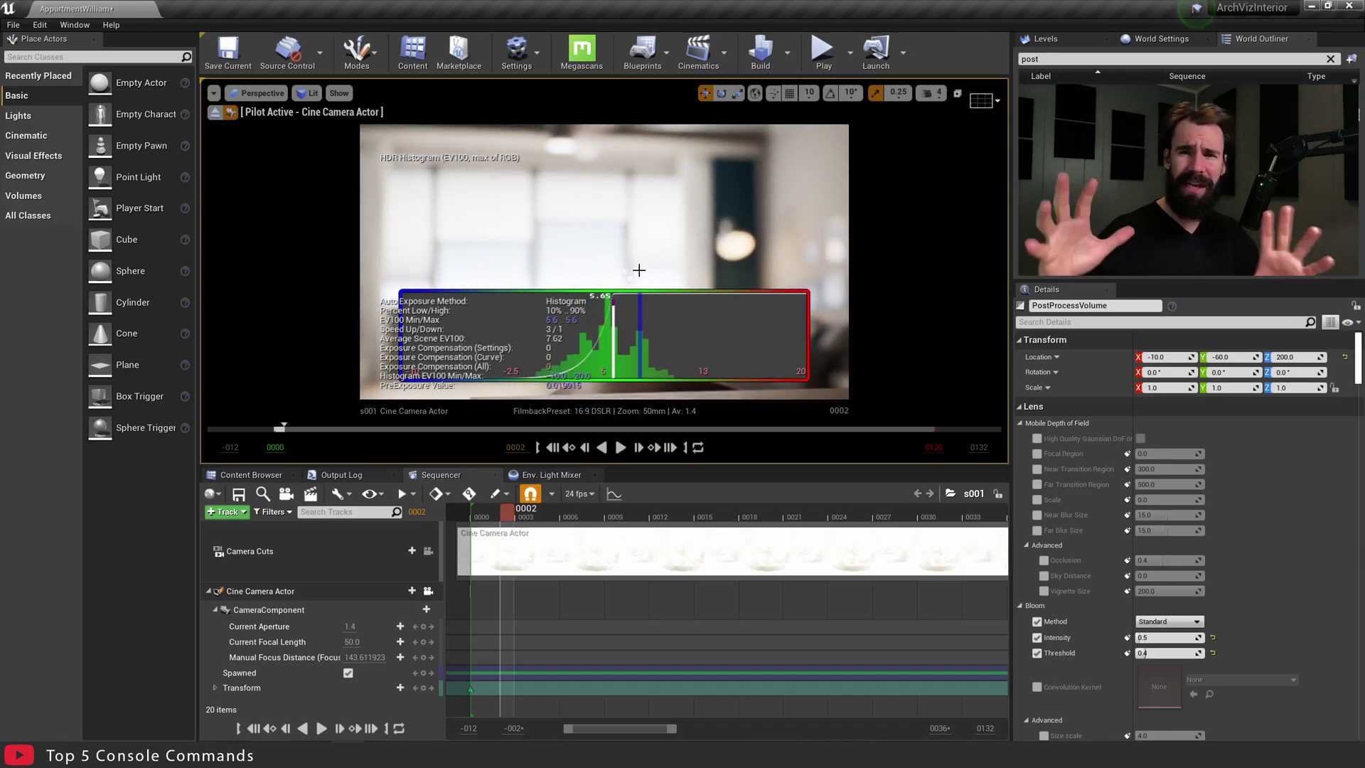
{"action": "right_click_drag", "start_coordinate": [639, 270], "coordinate": [710, 259]}
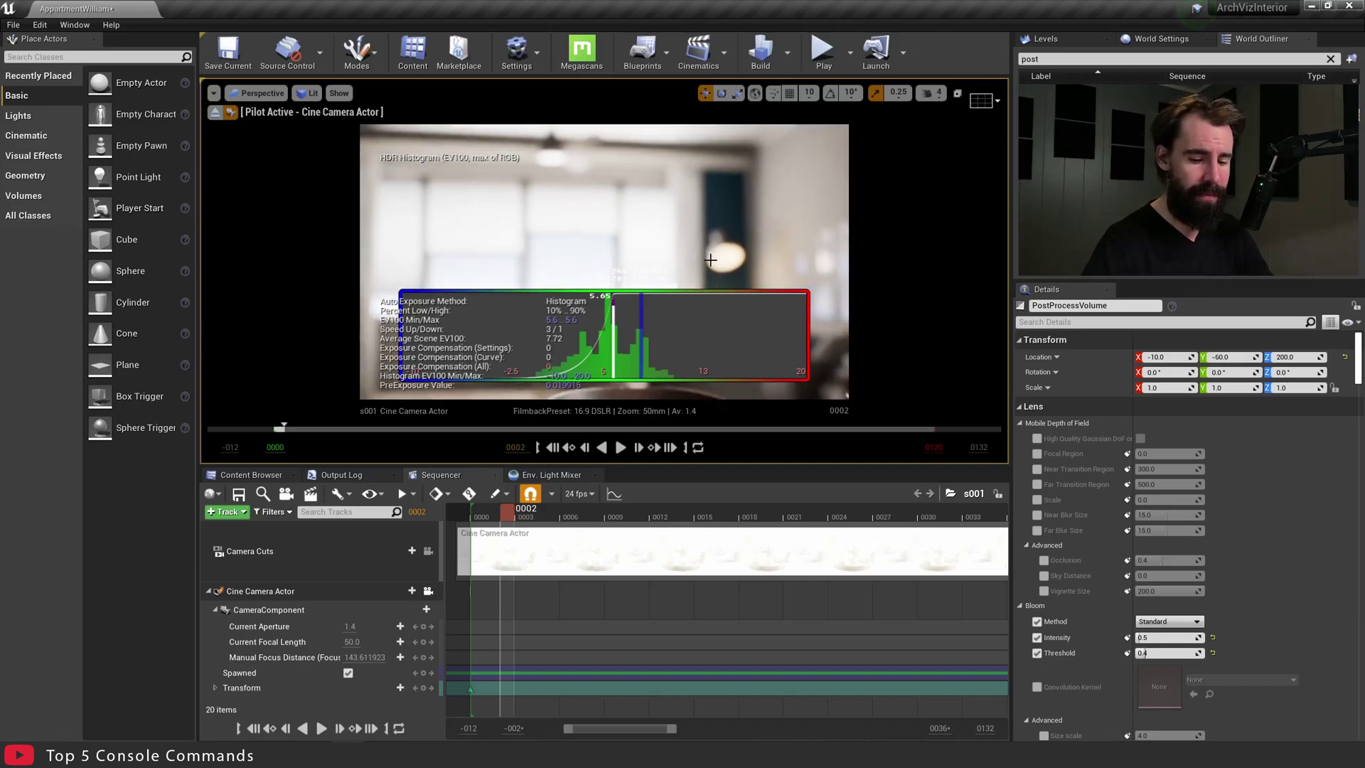
{"action": "key", "text": "grave"}
{"action": "type", "text": "ShowFlag.VisualizeHDR 0"}
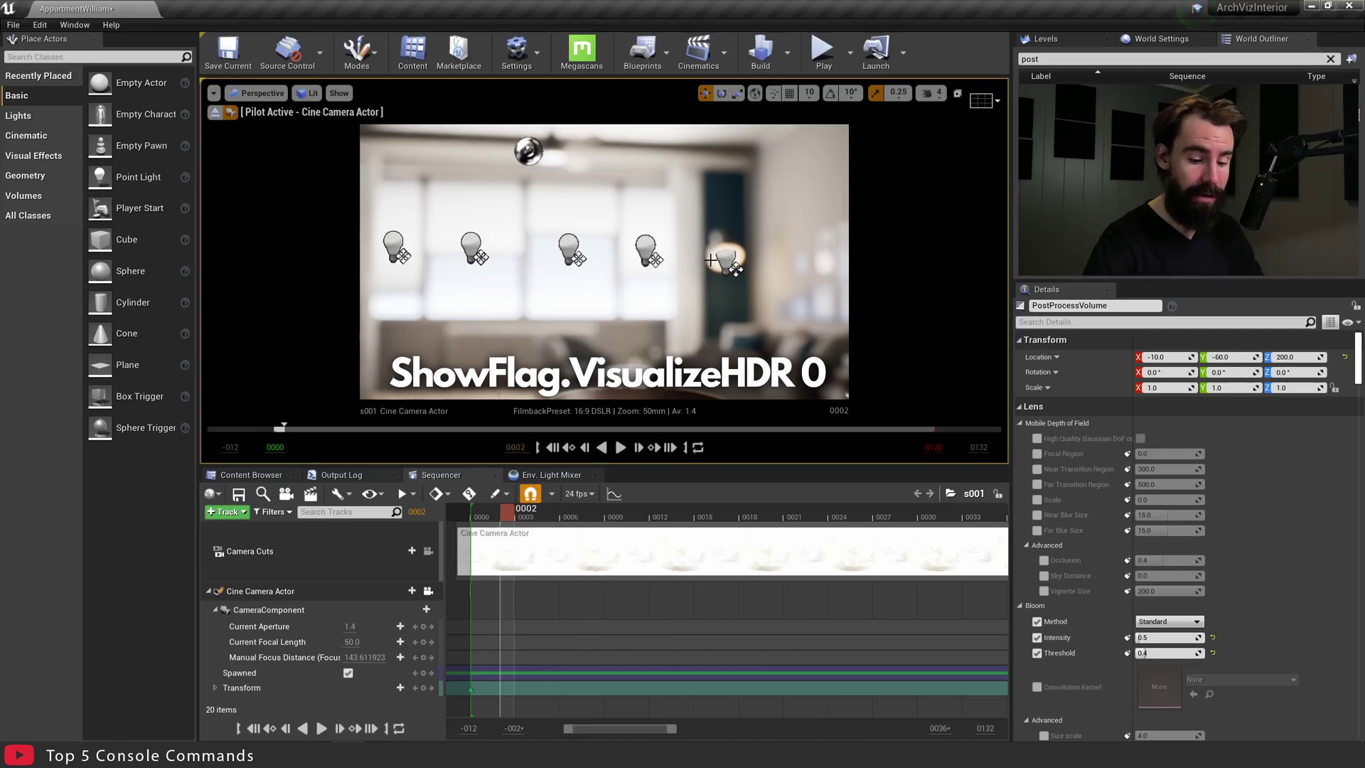
{"action": "key", "text": "grave"}
{"action": "key", "text": "Up"}
- Change the recalled command to VisualizeHDR 1, then type t.MaxFPS, leaving a 30 FPS readout
{"action": "key", "text": "BackSpace"}
{"action": "type", "text": "1"}
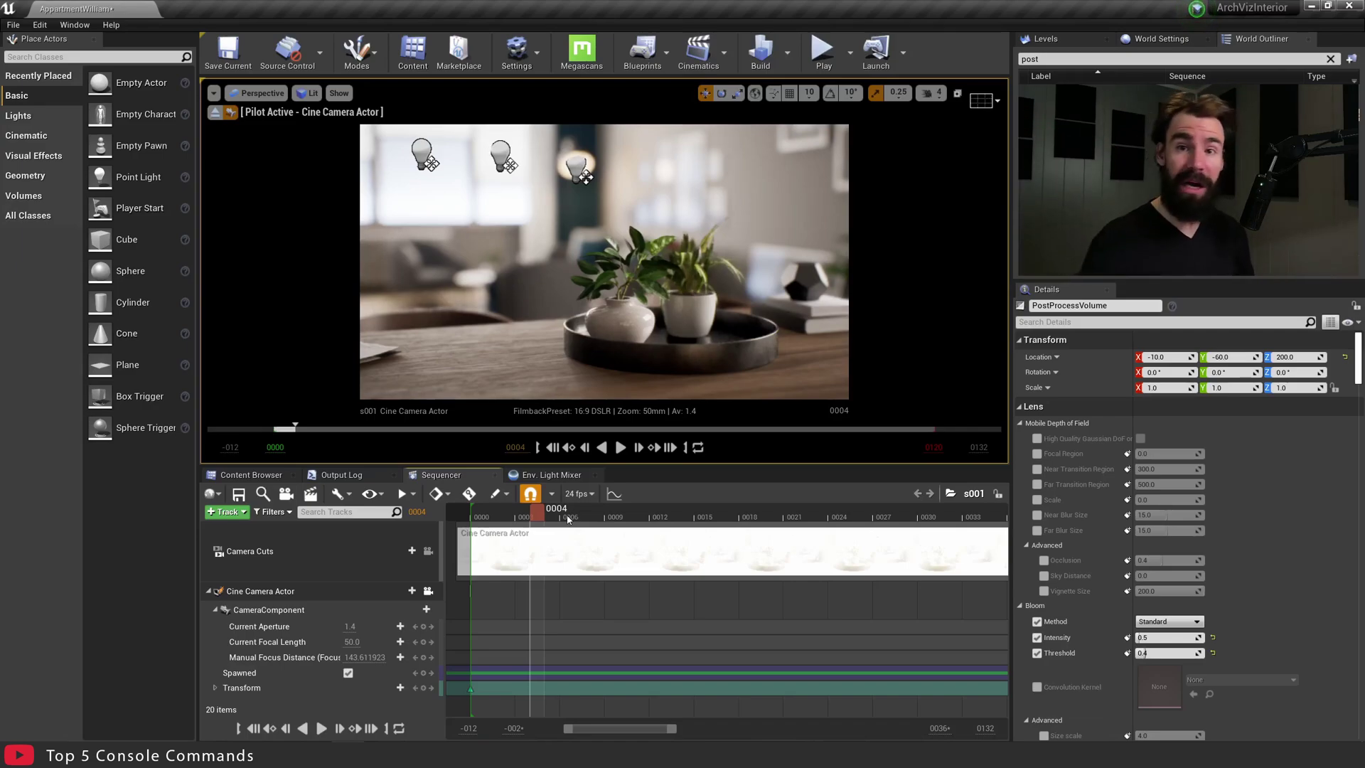
{"action": "key", "text": "grave"}
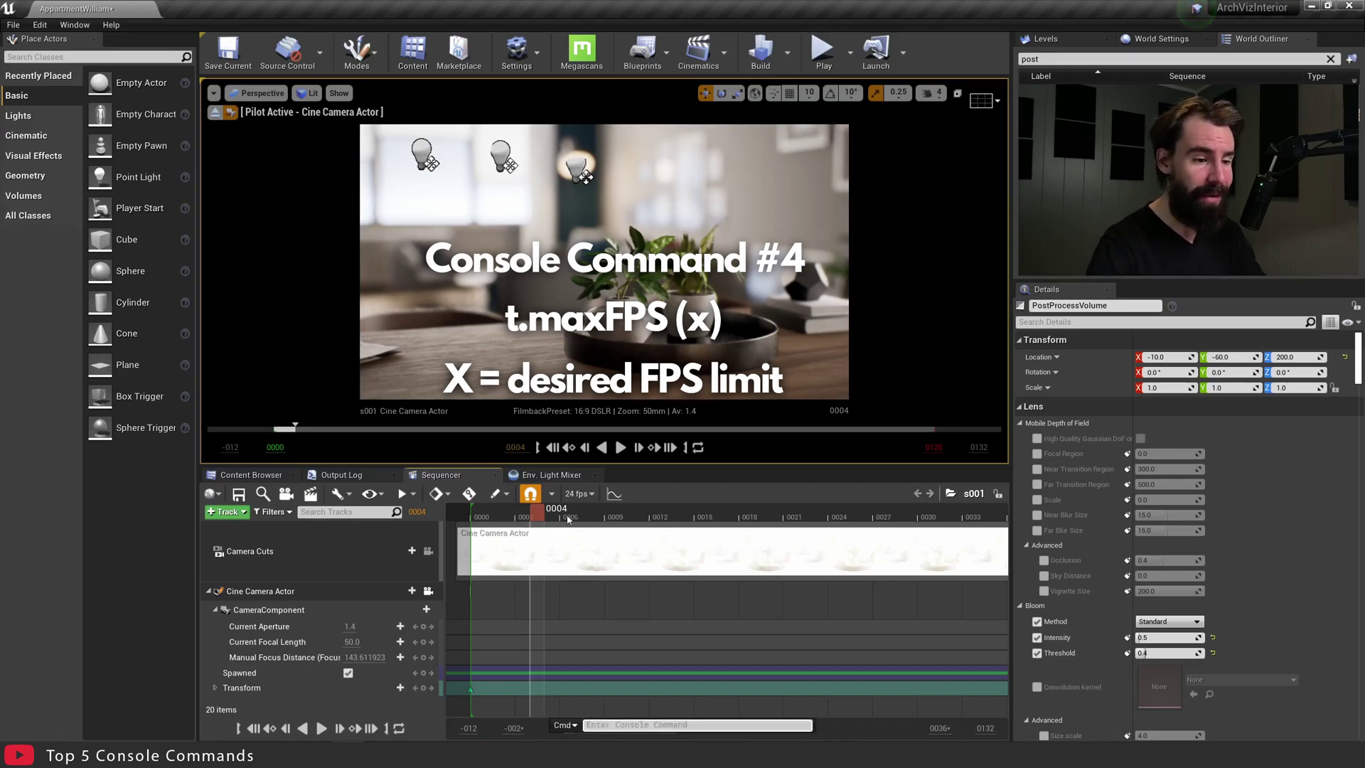
{"action": "type", "text": "t.MaxFPS"}
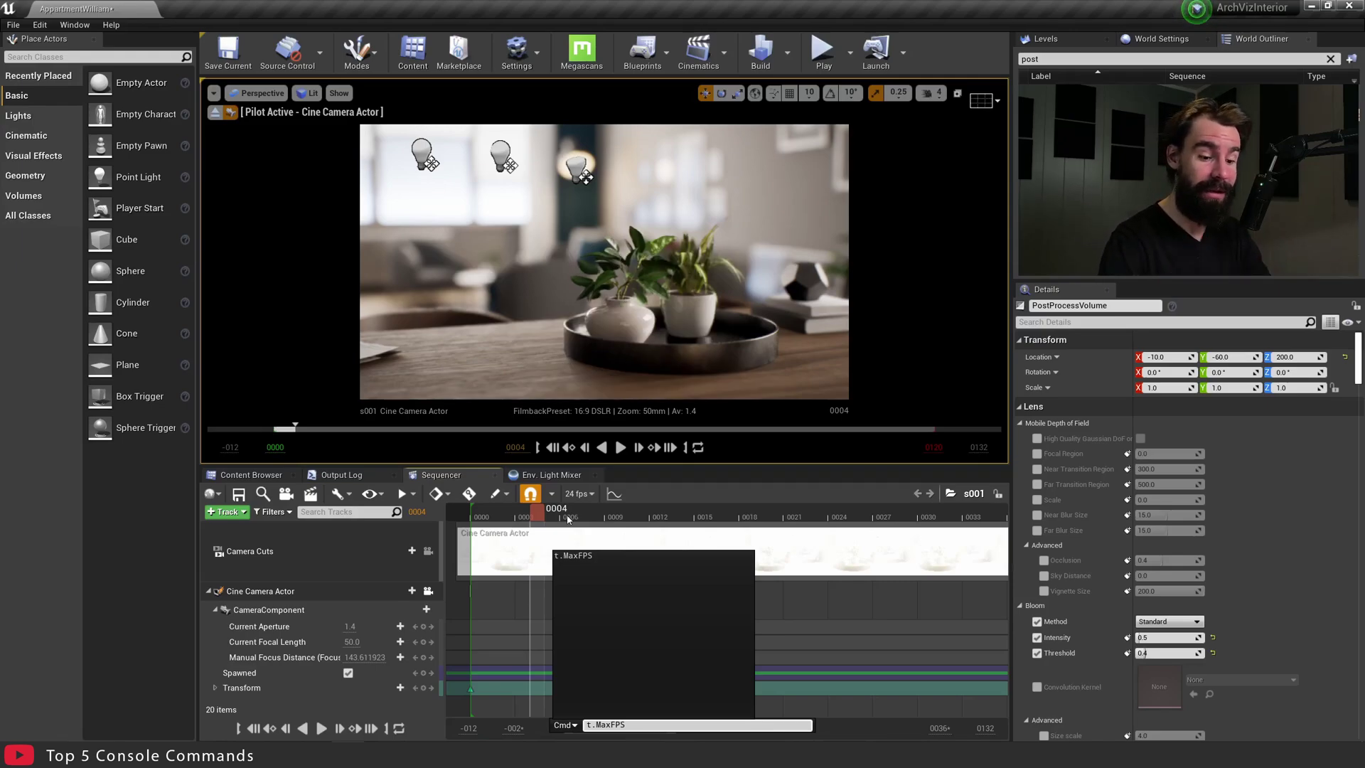
{"action": "key", "text": "Escape"}
{"action": "key", "text": "Escape"}
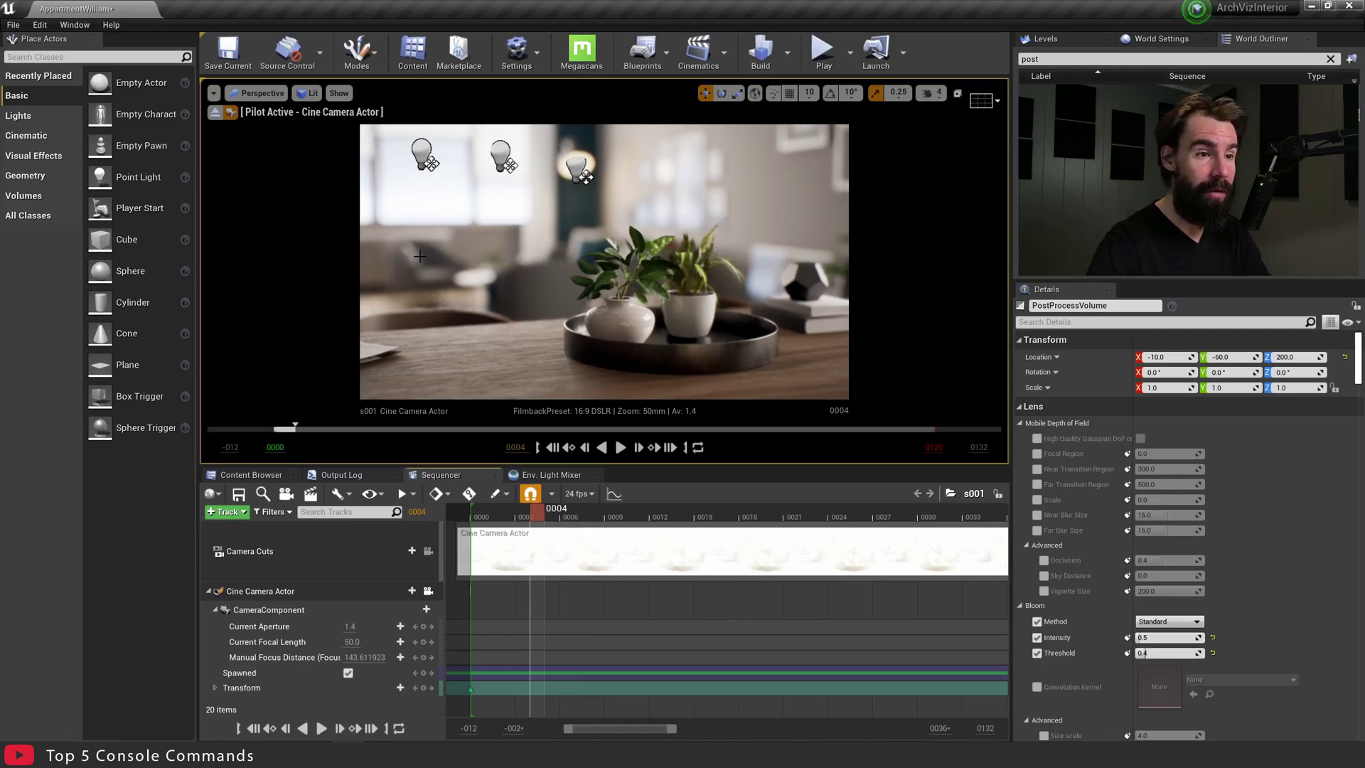
{"action": "left_click", "coordinate": [472, 238]}
{"action": "left_click", "coordinate": [913, 283]}
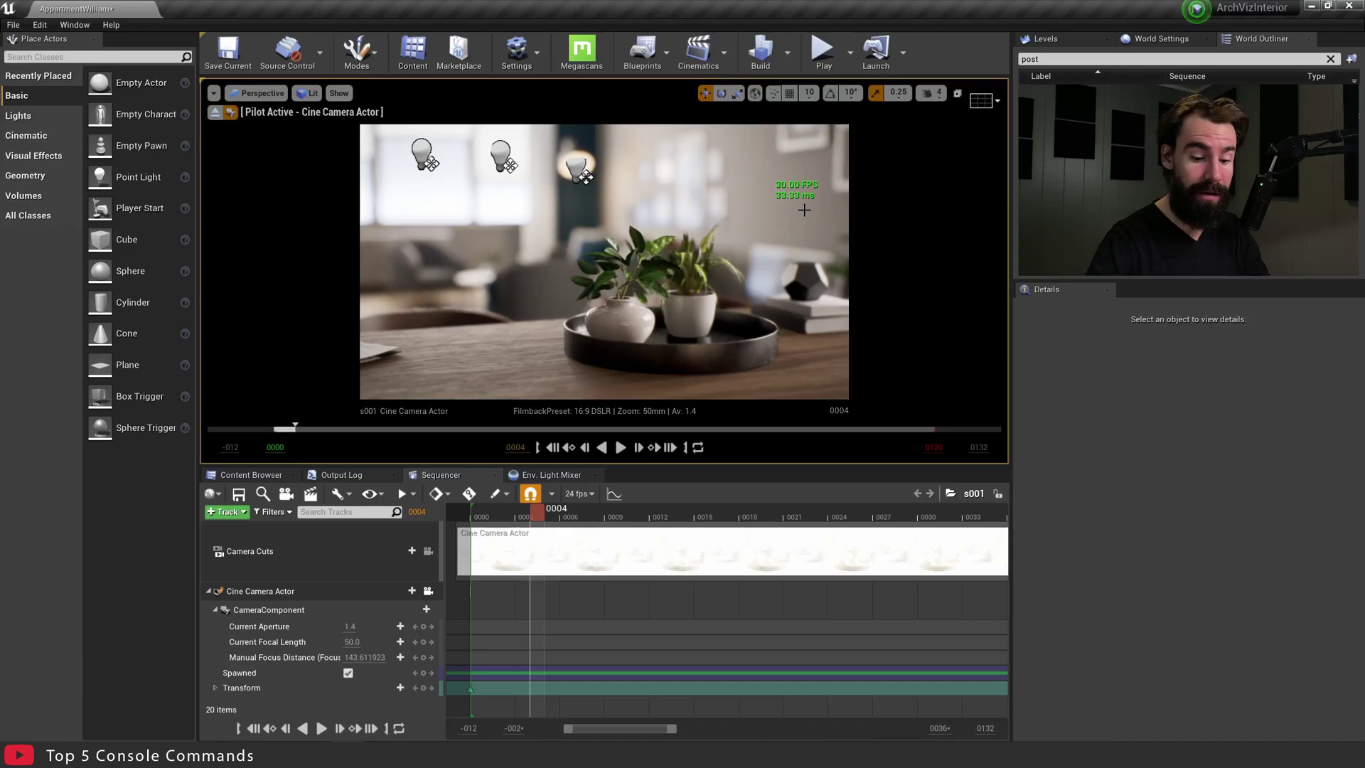
- Raise the frame-rate cap to 60 FPS with t.MaxFPS 60, running it twice
{"action": "key", "text": "grave"}
{"action": "type", "text": "t.MaxFPS 60"}
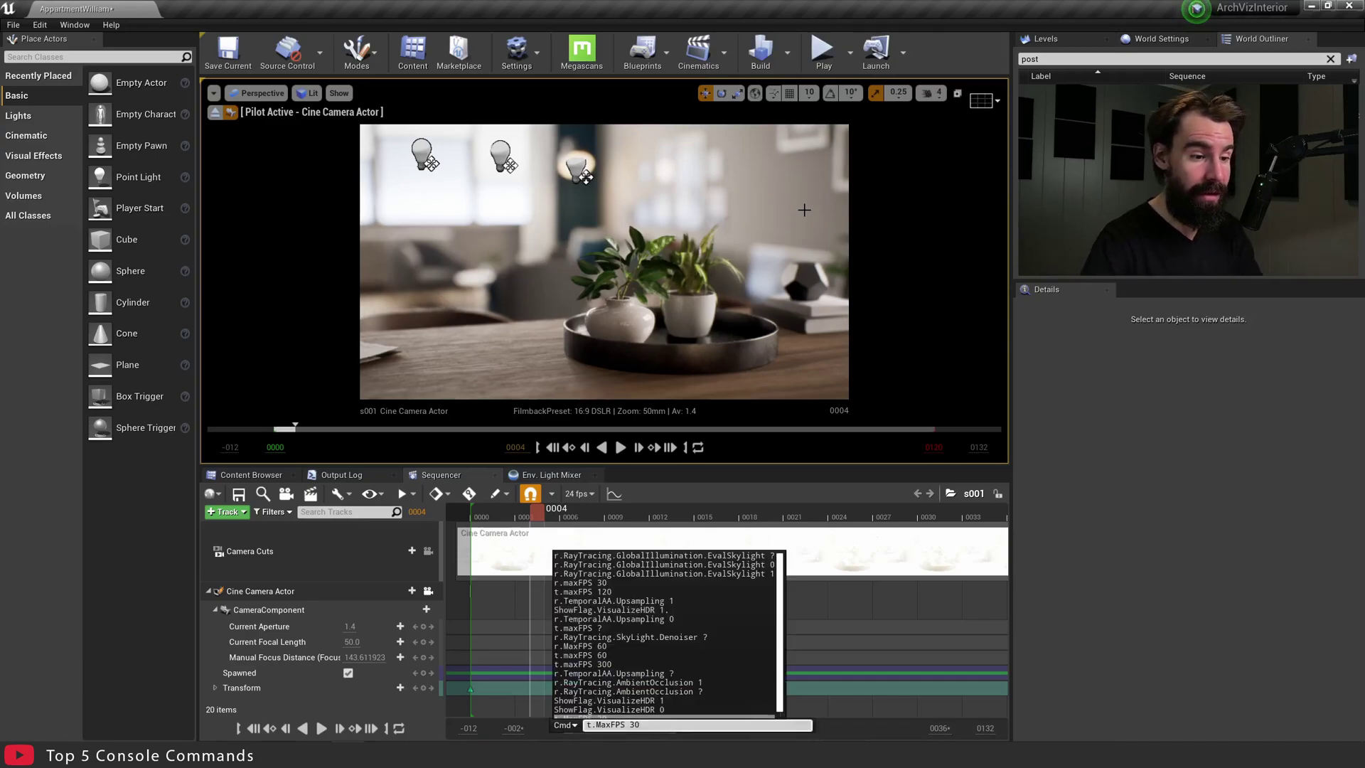
{"action": "key", "text": "Return"}
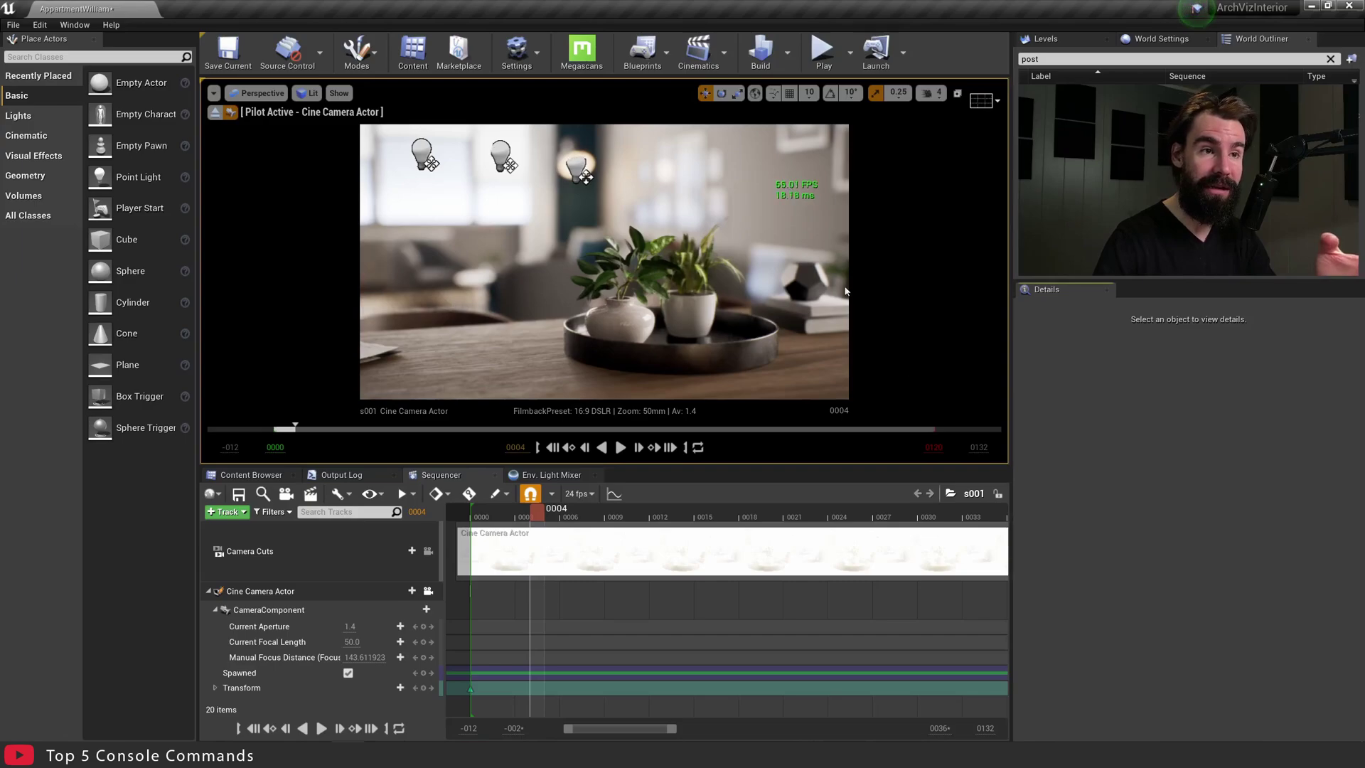
{"action": "left_click", "coordinate": [808, 222]}
{"action": "key", "text": "Escape"}
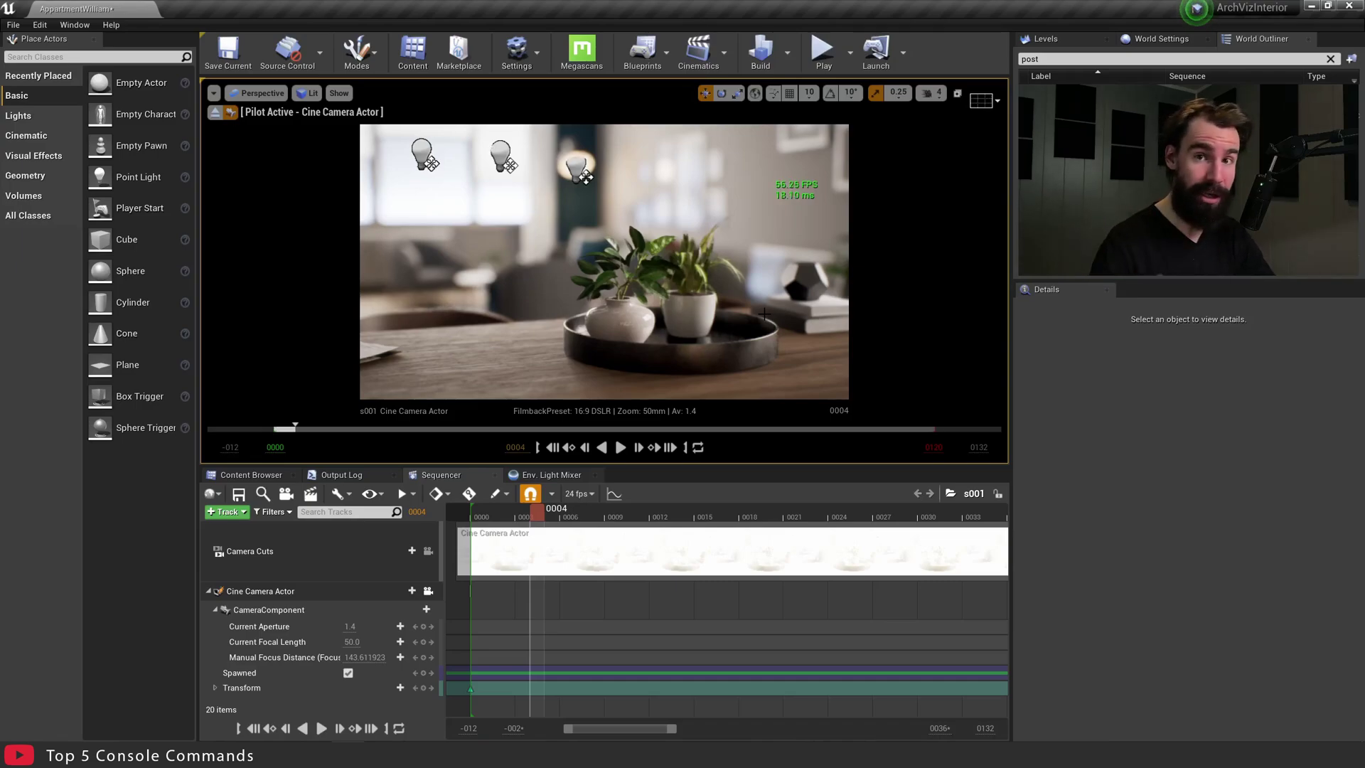
{"action": "key", "text": "grave"}
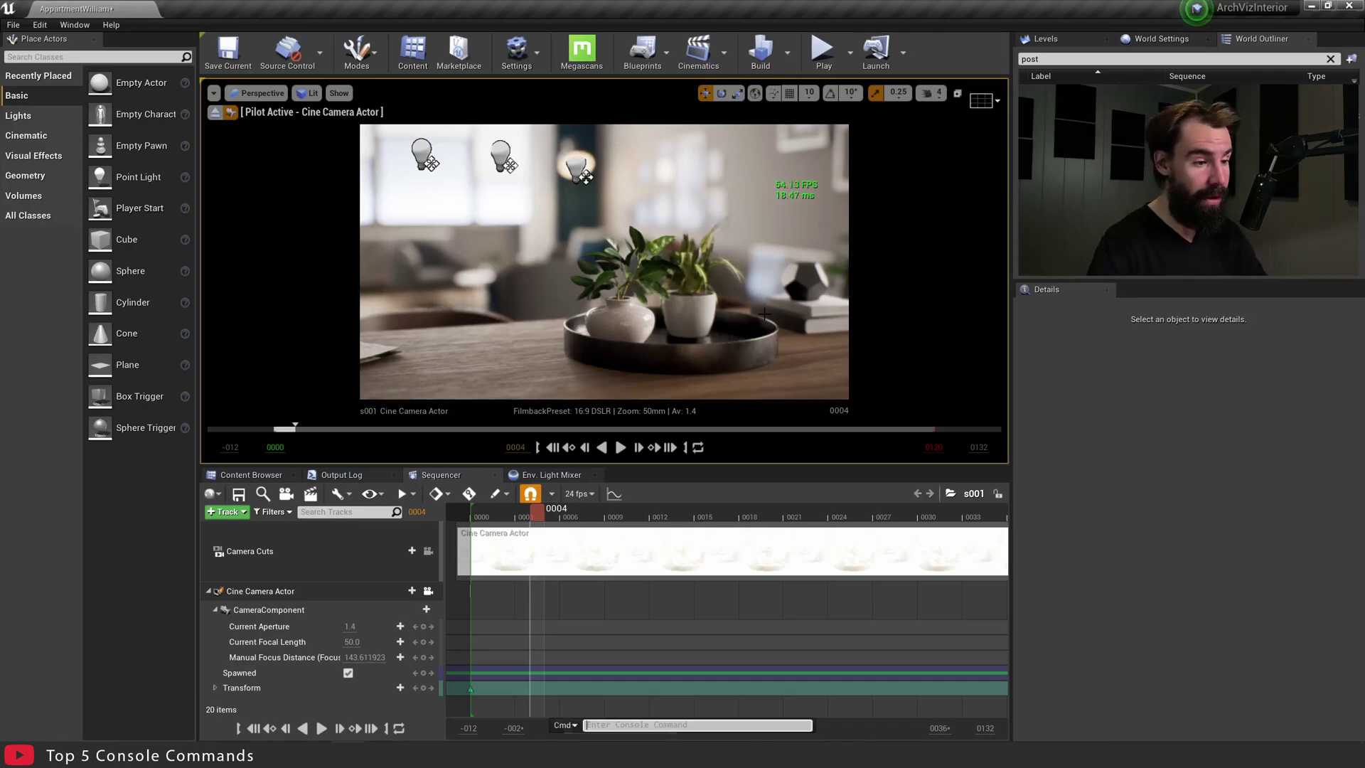
{"action": "type", "text": "t.MaxFPS "}
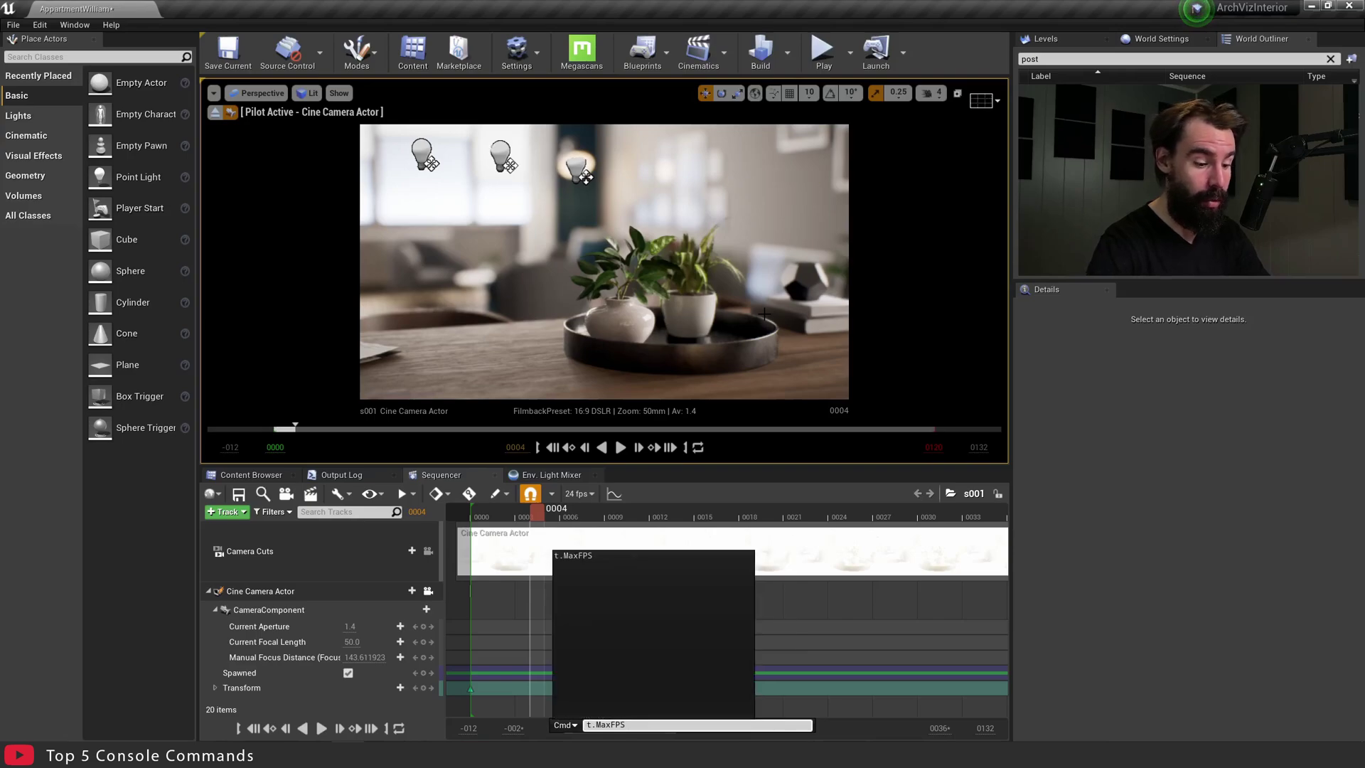
{"action": "type", "text": "60"}
{"action": "key", "text": "Return"}
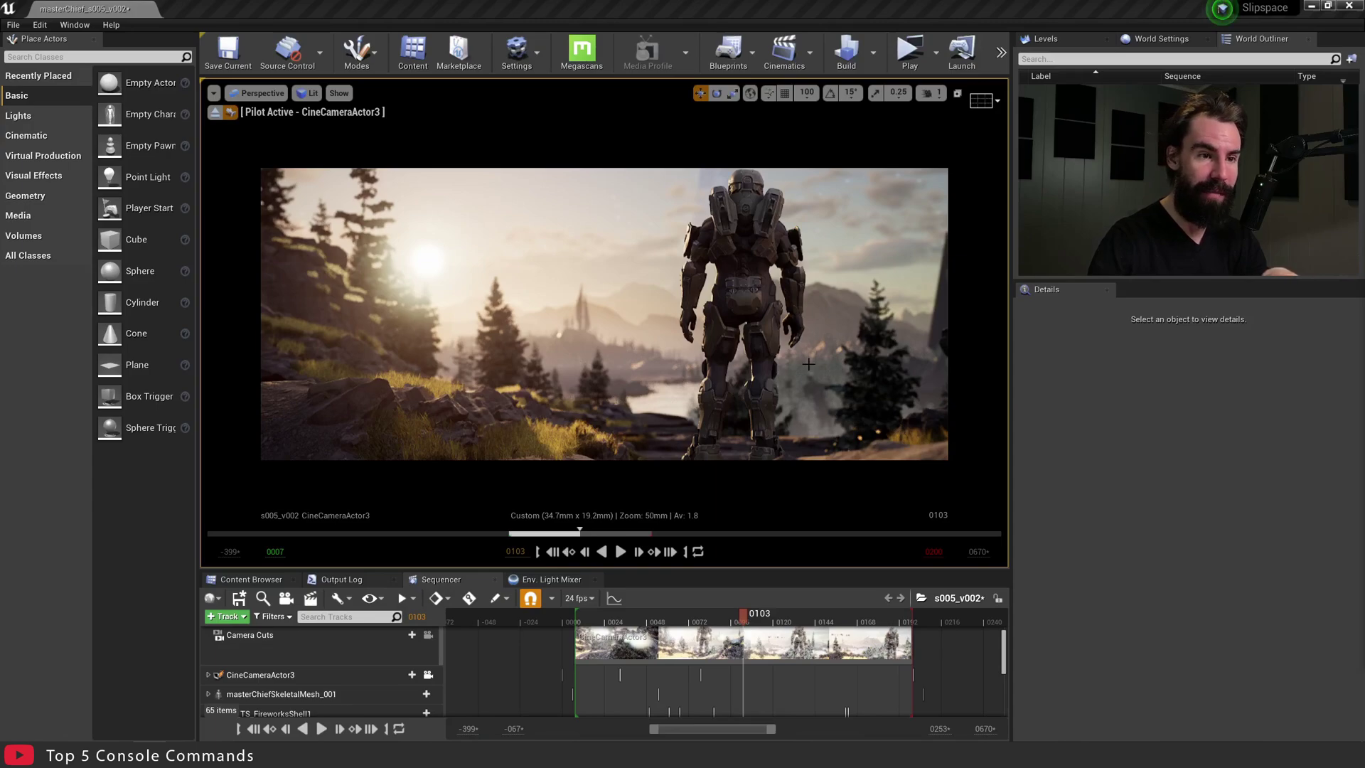
{"action": "left_click", "coordinate": [808, 365]}
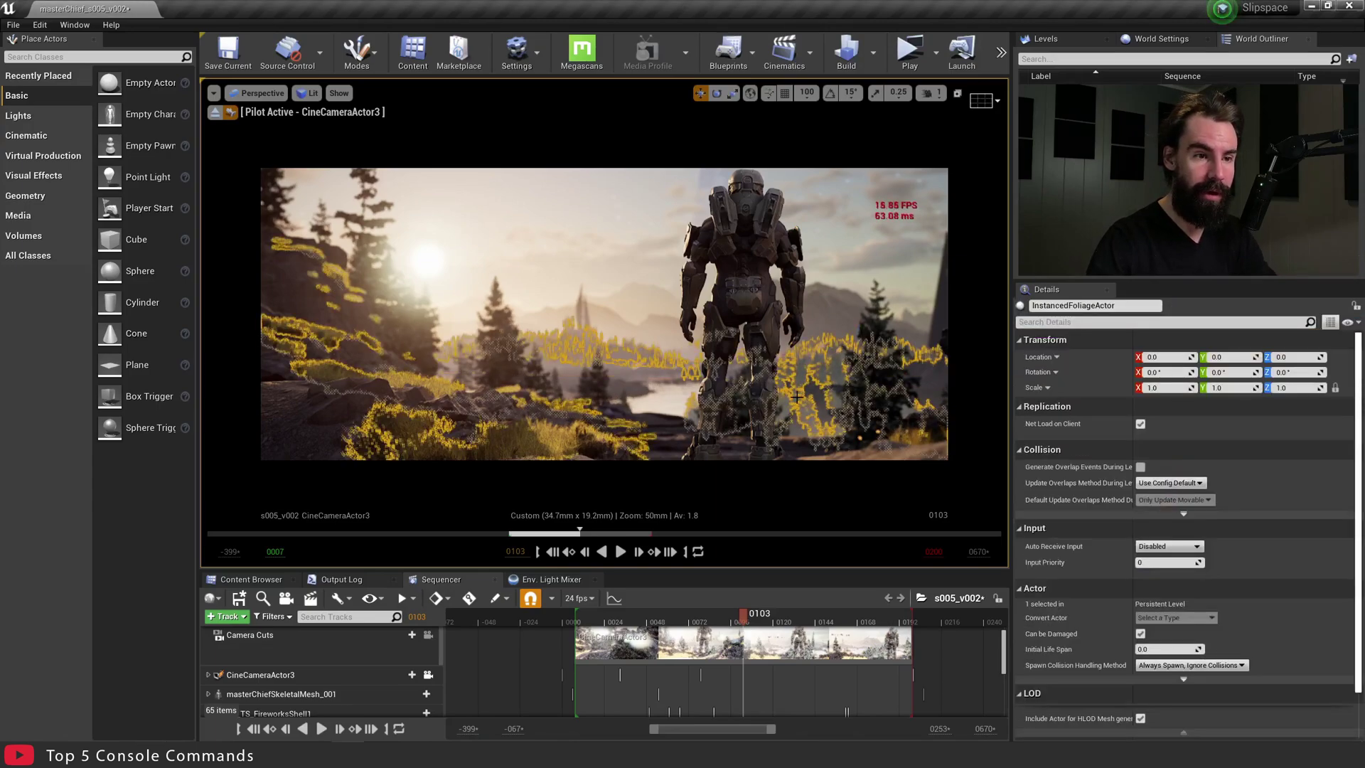
{"action": "key", "text": "Escape"}
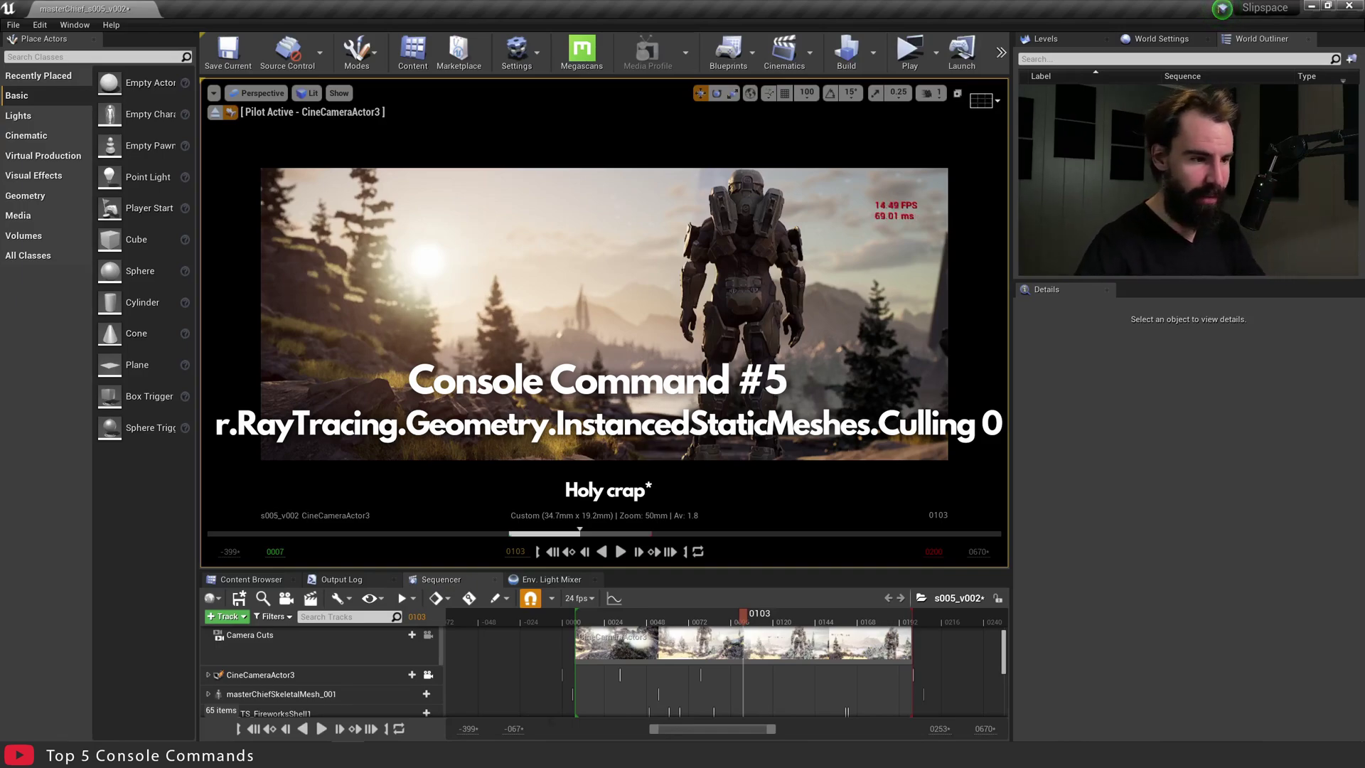
- Run r.RayTracing.Geometry.InstancedStaticMeshes.Culling 0 from console history to restore the foliage shadows
{"action": "key", "text": "grave"}
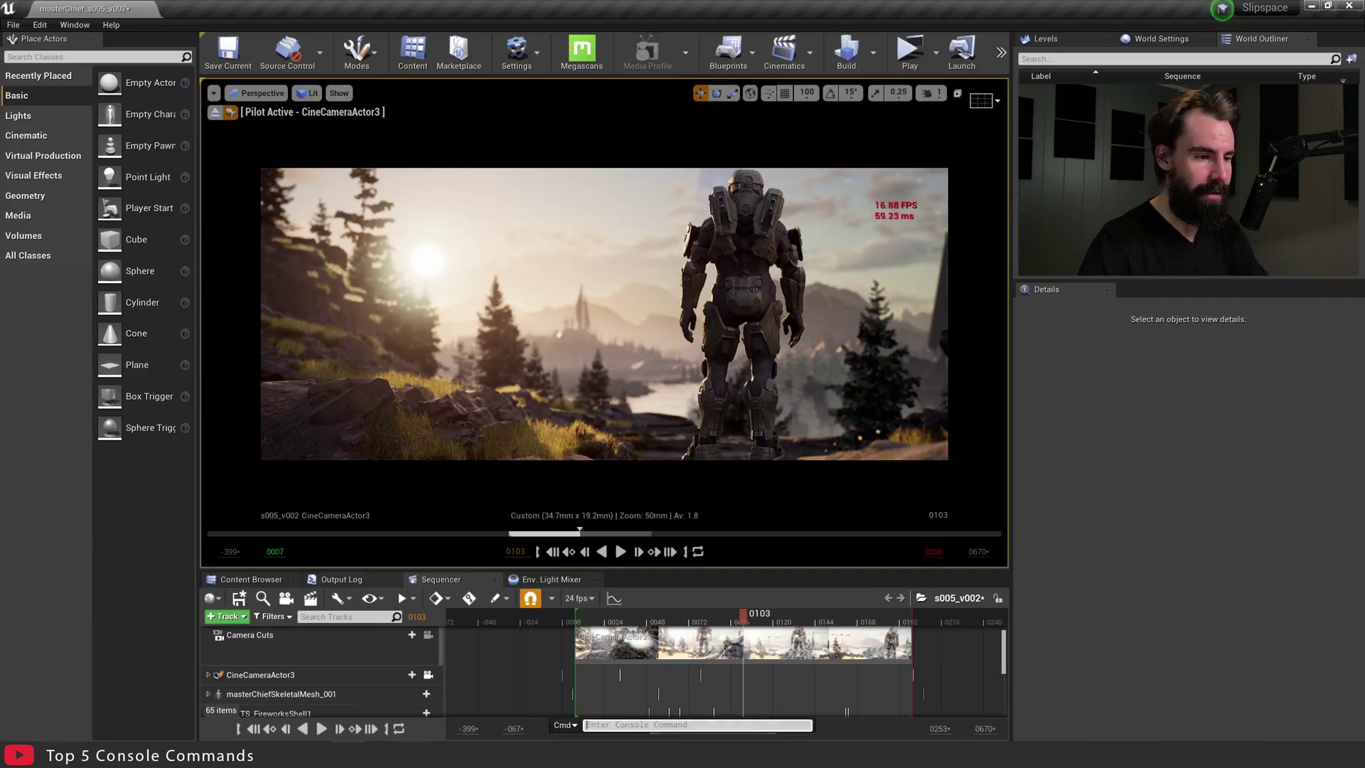
{"action": "key", "text": "Escape"}
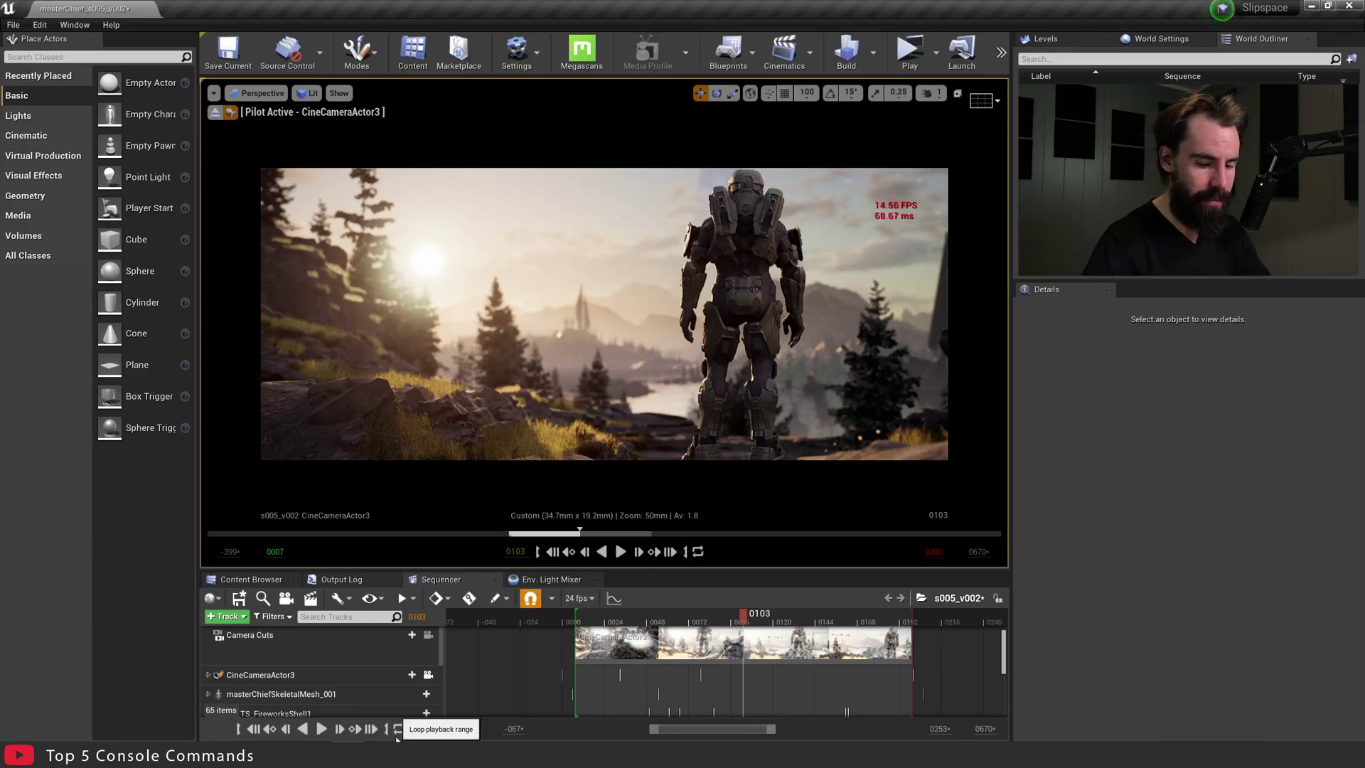
{"action": "key", "text": "grave"}
{"action": "key", "text": "Up"}
{"action": "key", "text": "Up"}
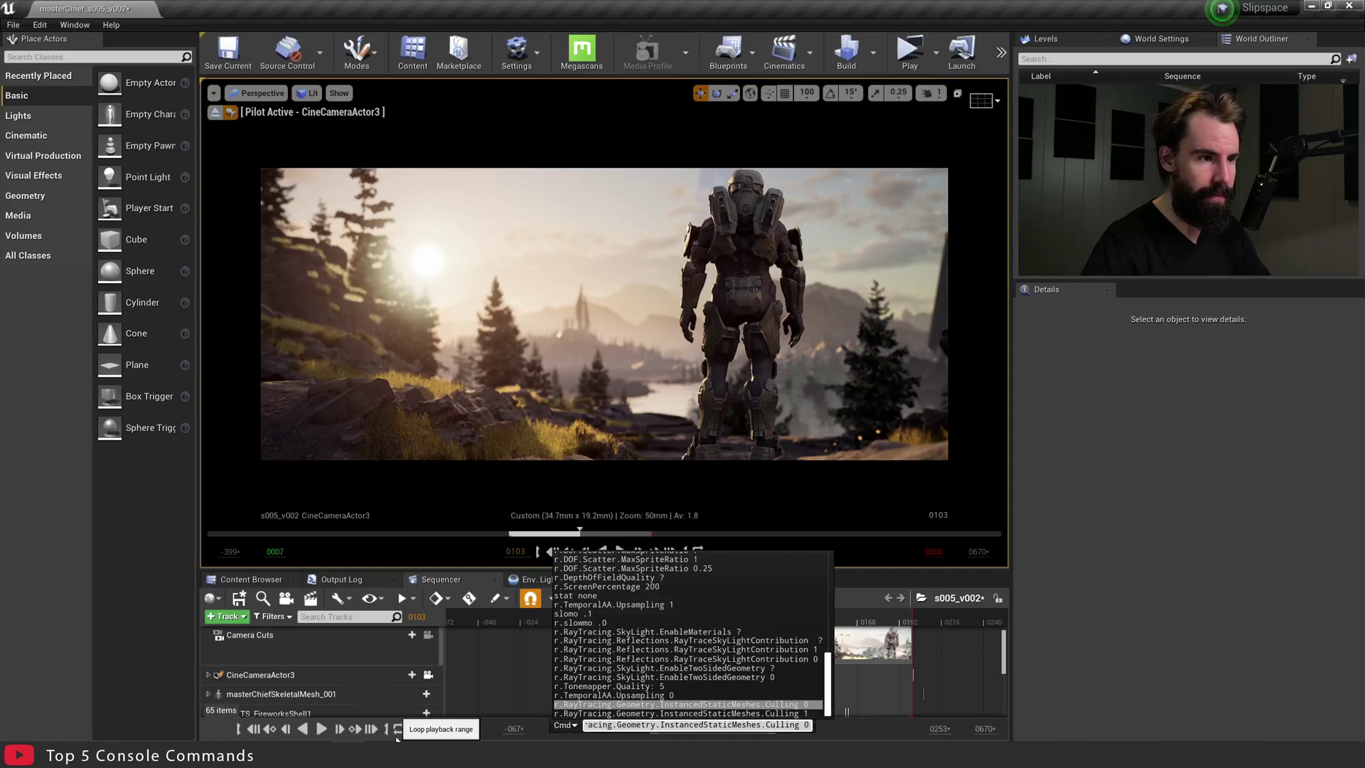
{"action": "key", "text": "Return"}
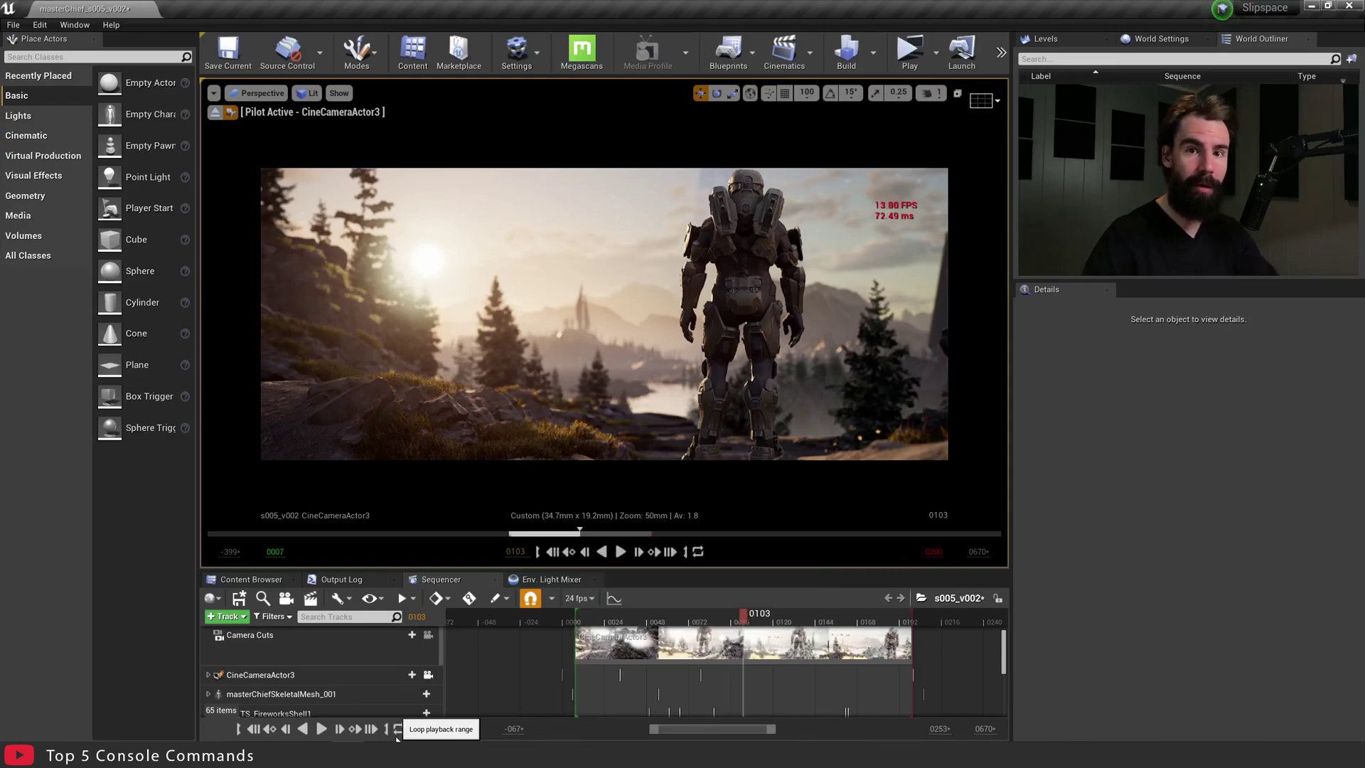